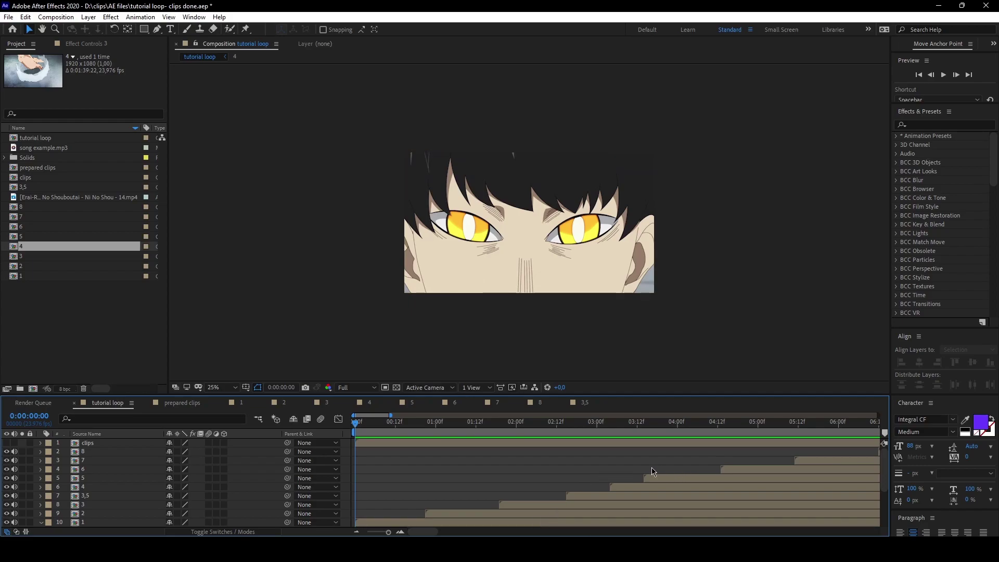
Step: Scrub through the fight frames around 0:00:02 on layer 3 and briefly preview the comp
{"action": "left_click", "coordinate": [579, 495]}
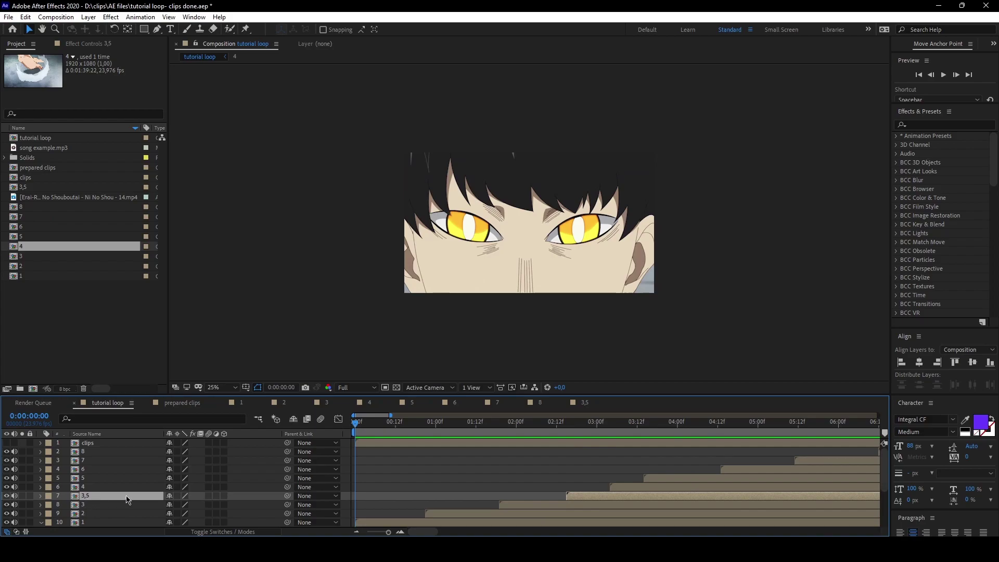
{"action": "left_click_drag", "start_coordinate": [568, 426], "coordinate": [533, 425]}
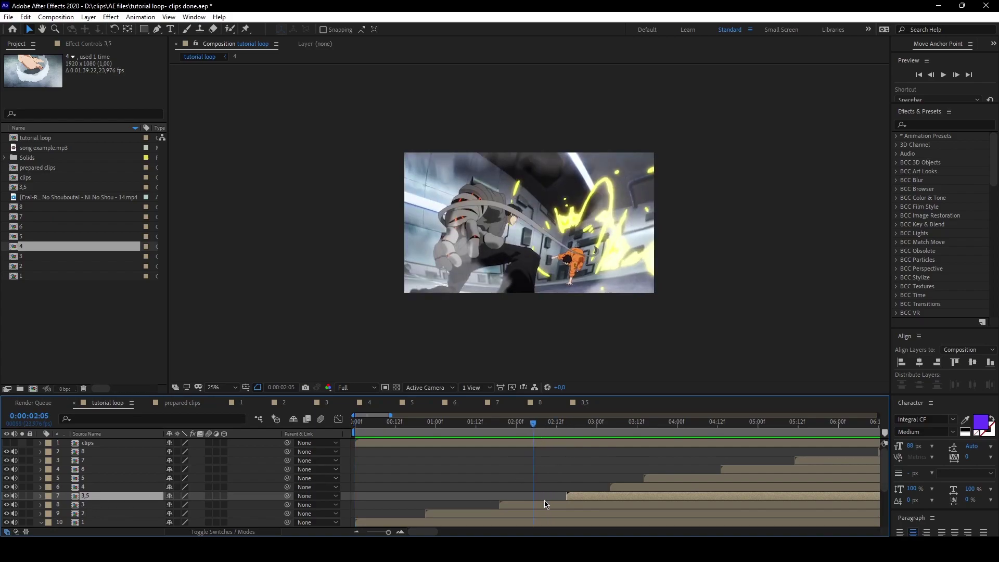
{"action": "left_click", "coordinate": [546, 502]}
{"action": "left_click", "coordinate": [556, 422]}
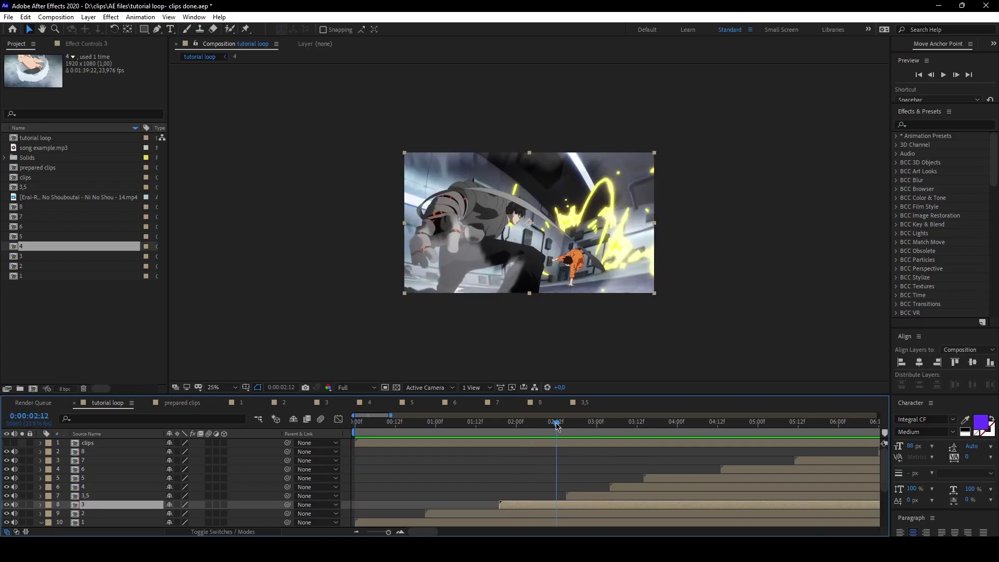
{"action": "left_click_drag", "start_coordinate": [556, 426], "coordinate": [546, 425]}
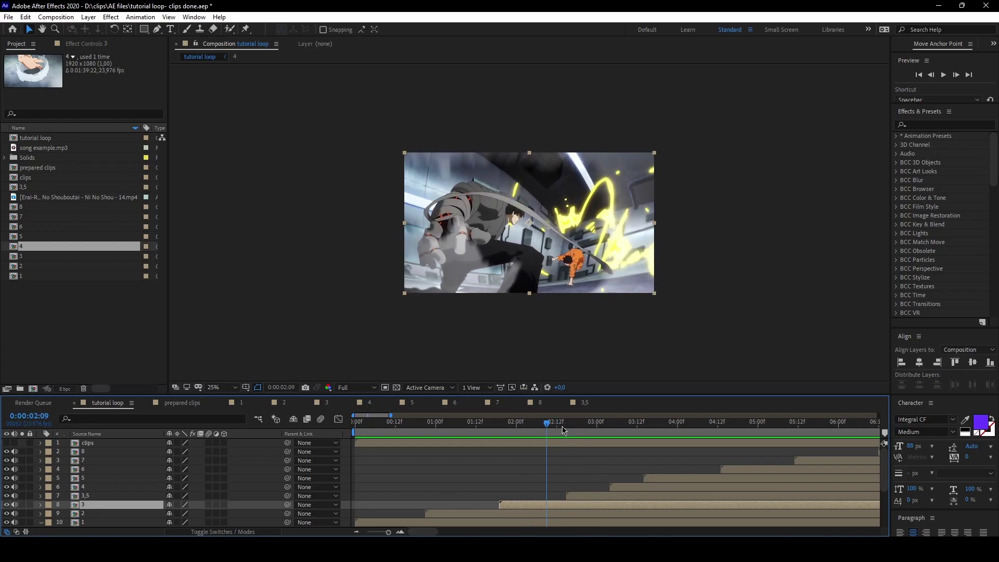
{"action": "left_click", "coordinate": [568, 428]}
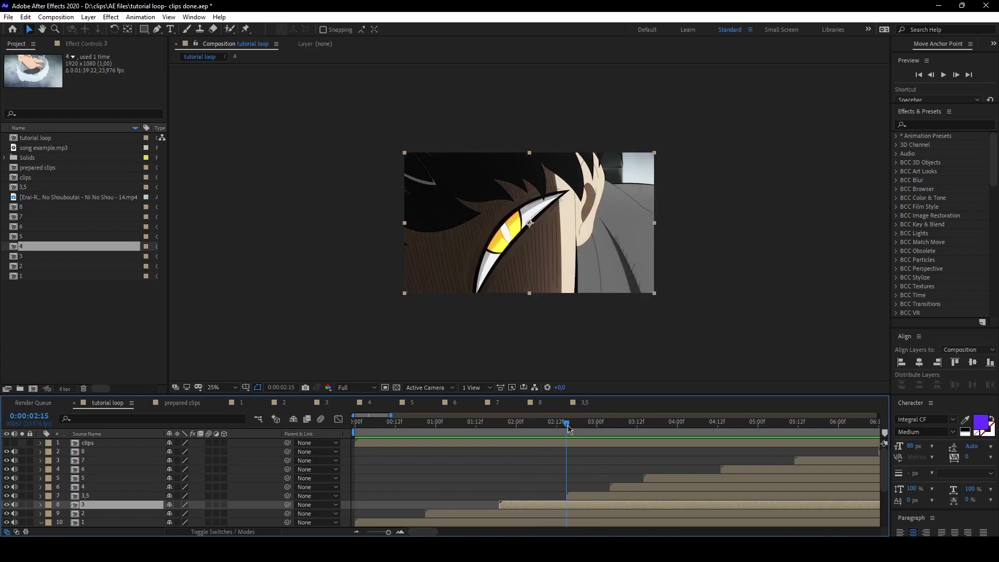
{"action": "left_click", "coordinate": [502, 427]}
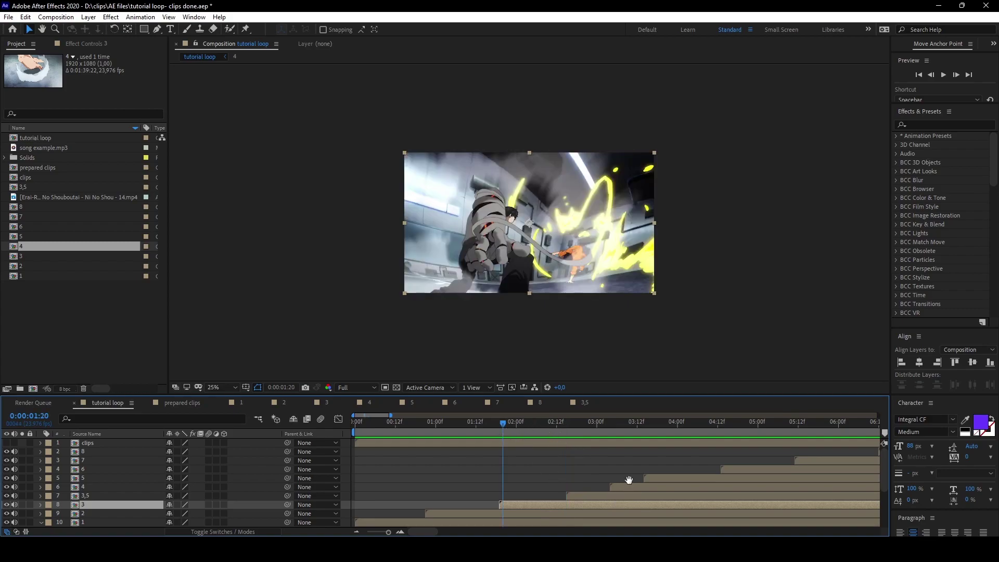
{"action": "key", "text": "space"}
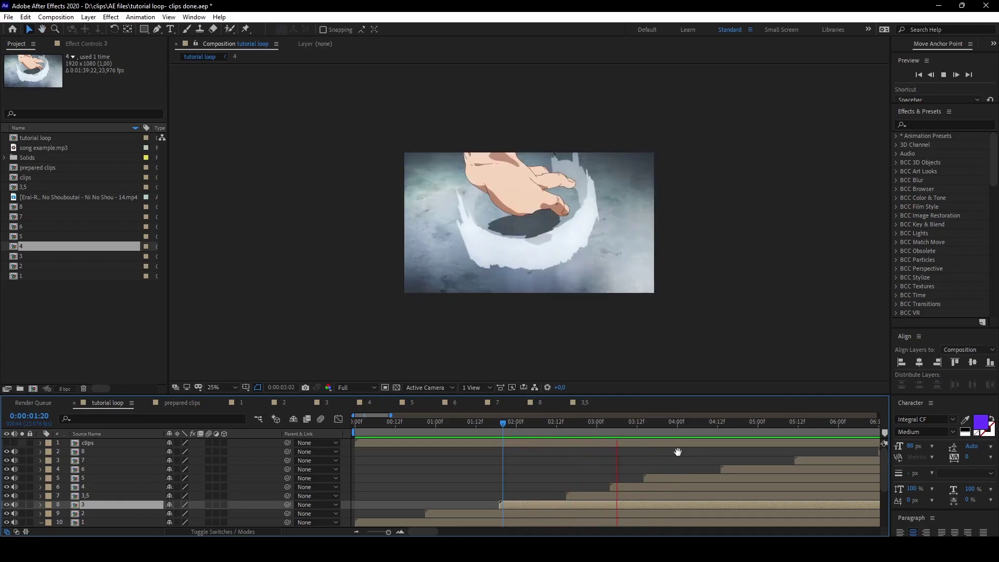
{"action": "key", "text": "space"}
{"action": "left_click", "coordinate": [581, 427]}
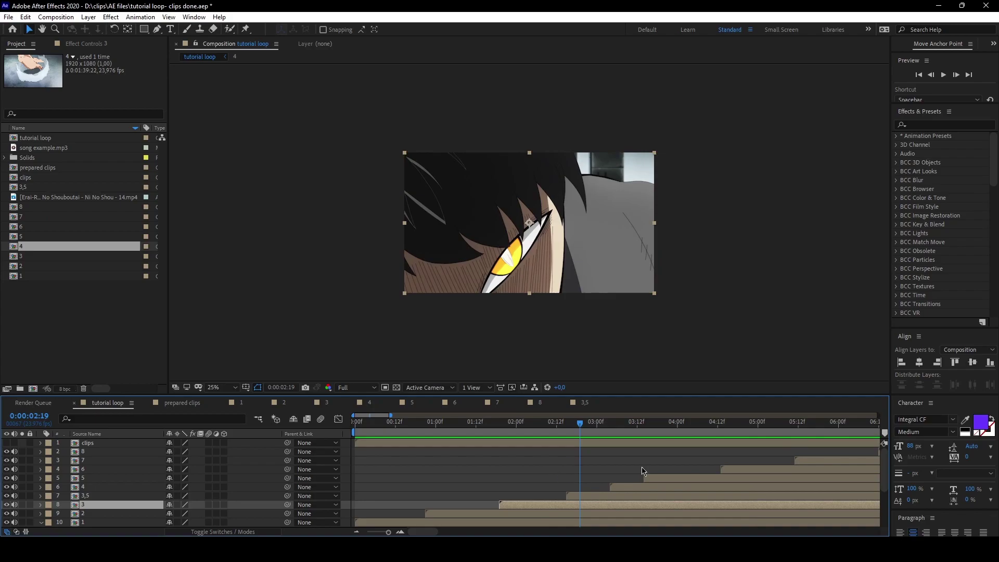
Step: Enlarge the timeline, scrub forward, and select layer 6 with the ruler zoomed around its start
{"action": "left_click_drag", "start_coordinate": [743, 396], "coordinate": [741, 370]}
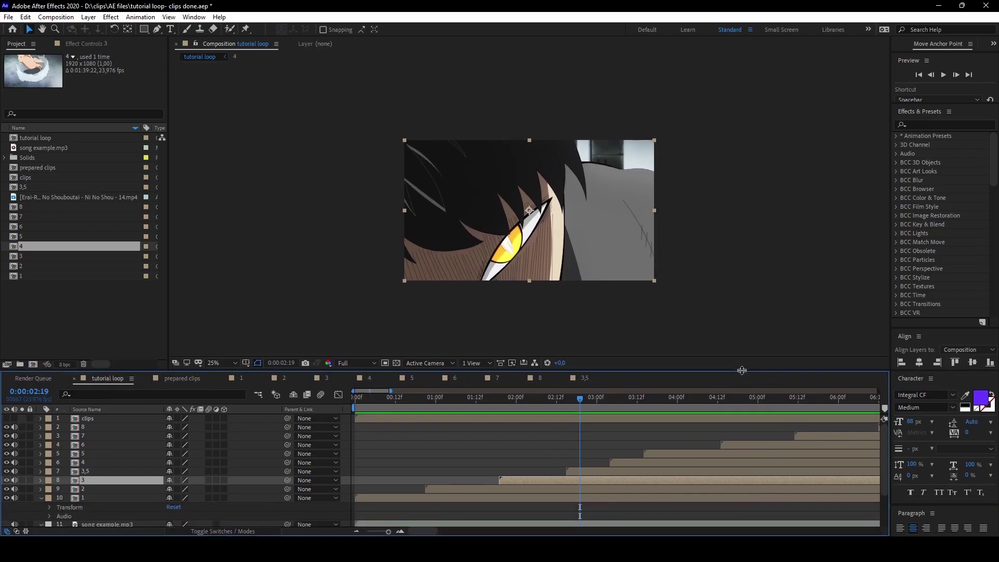
{"action": "left_click_drag", "start_coordinate": [581, 399], "coordinate": [722, 405]}
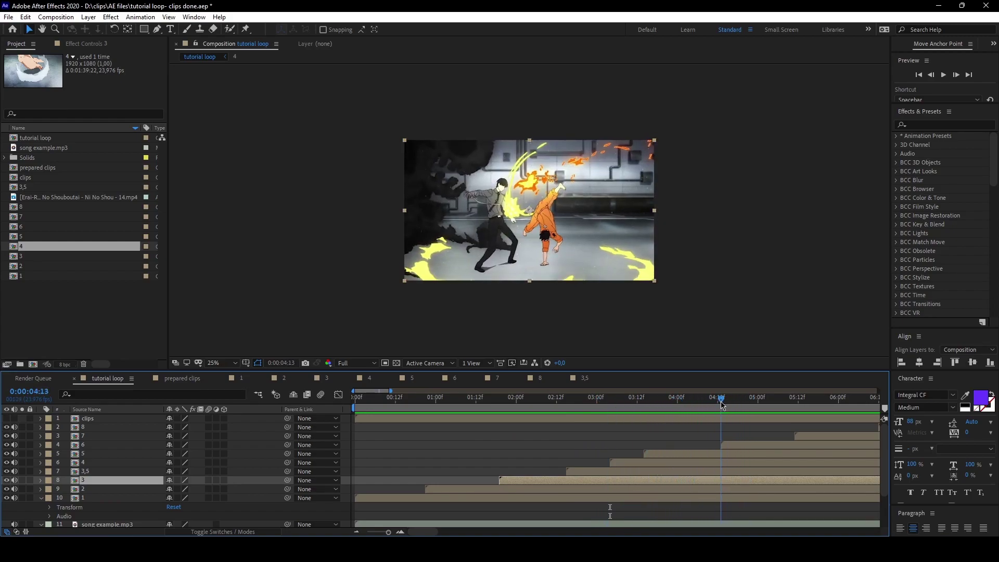
{"action": "left_click", "coordinate": [729, 445]}
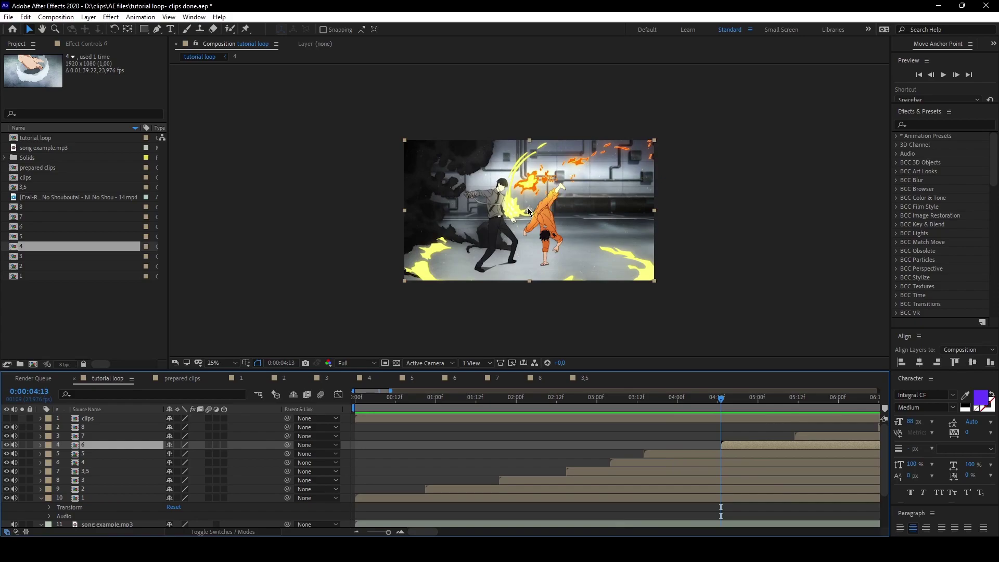
{"action": "scroll", "coordinate": [516, 199], "scroll_direction": "up", "scroll_amount": 2}
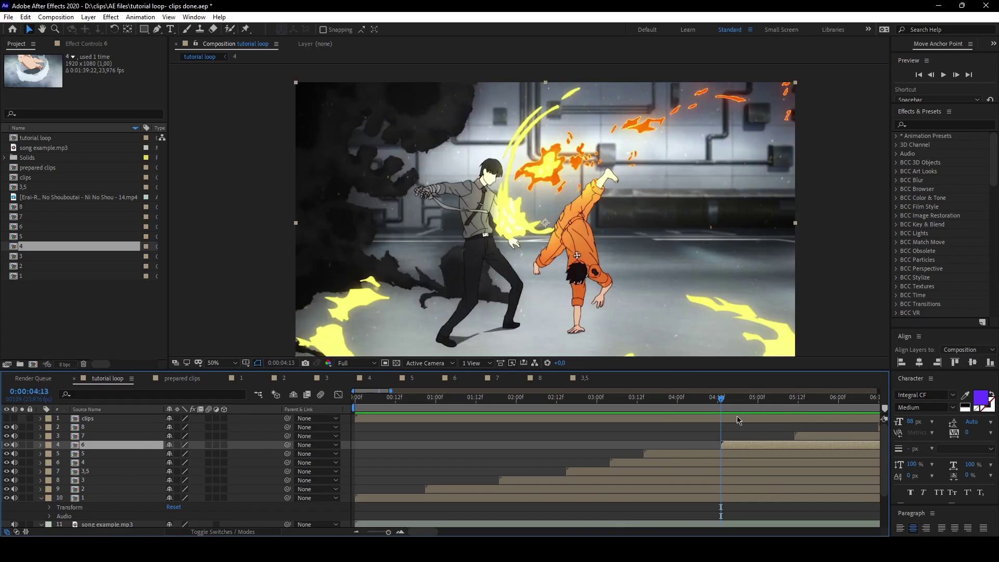
{"action": "left_click", "coordinate": [735, 454]}
{"action": "scroll", "coordinate": [782, 447], "scroll_direction": "up", "scroll_amount": 2}
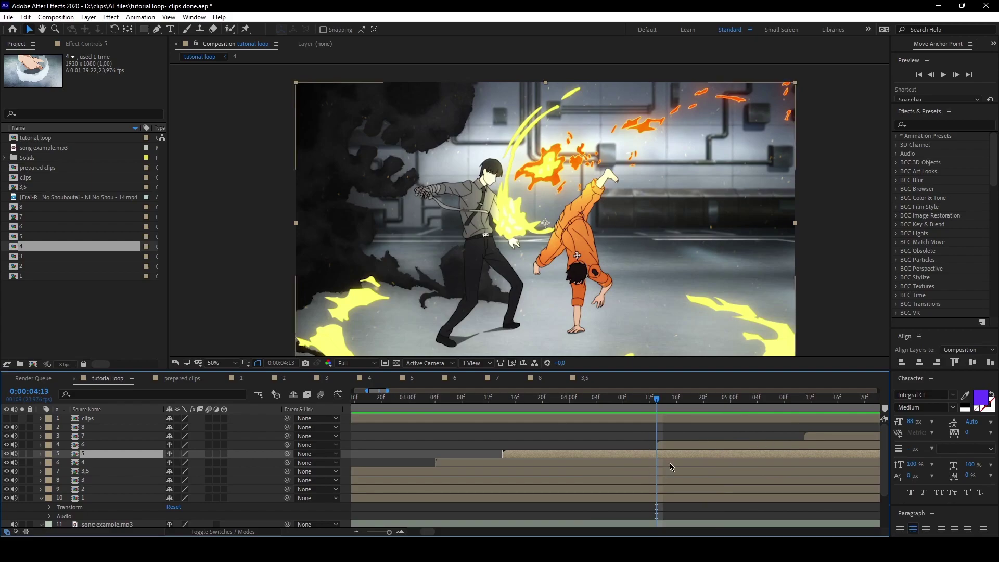
{"action": "left_click", "coordinate": [676, 444]}
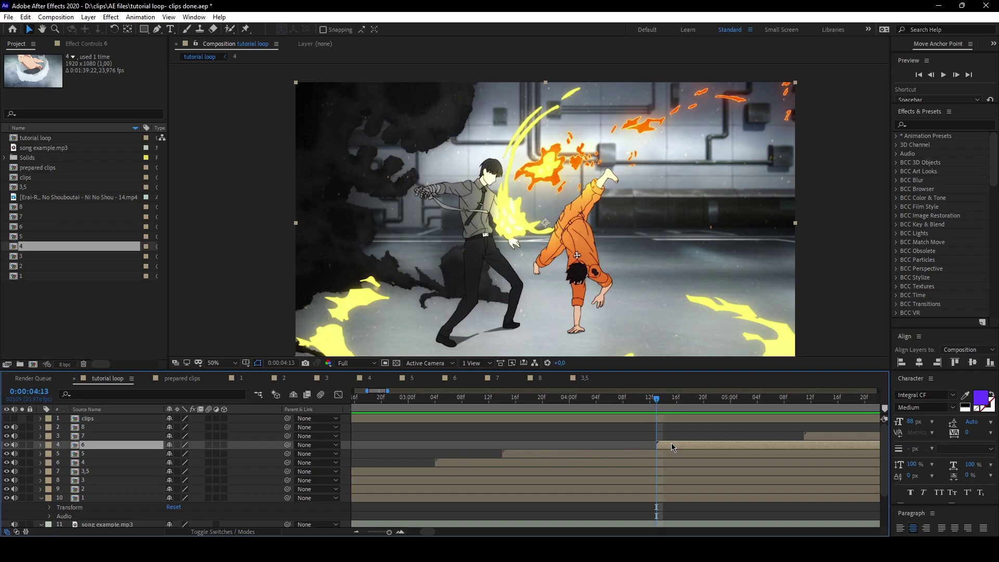
Step: Keyframe layer 6's Scale at 0:00:04:13 and scrub it down to about 76%
{"action": "key", "text": "s"}
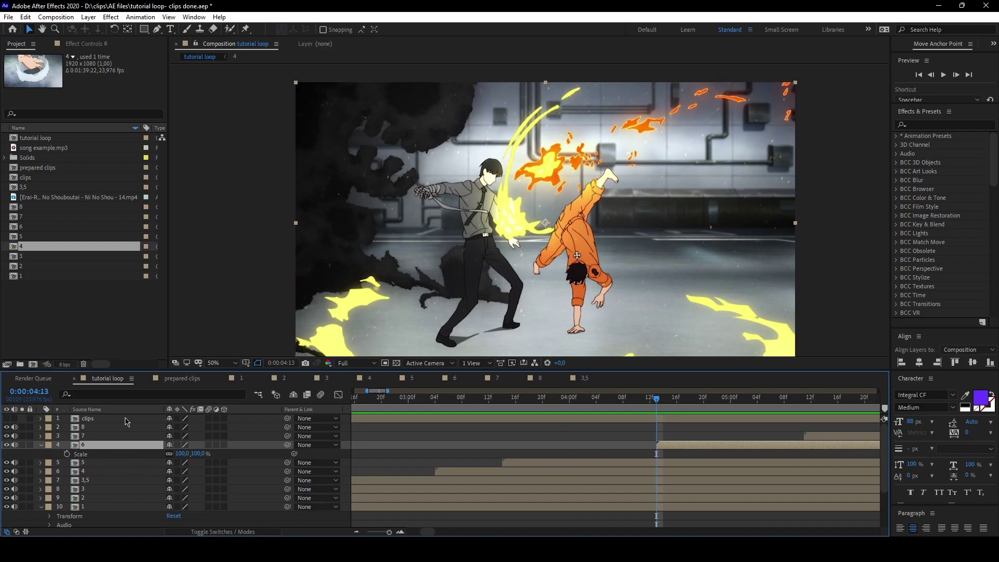
{"action": "left_click", "coordinate": [67, 454]}
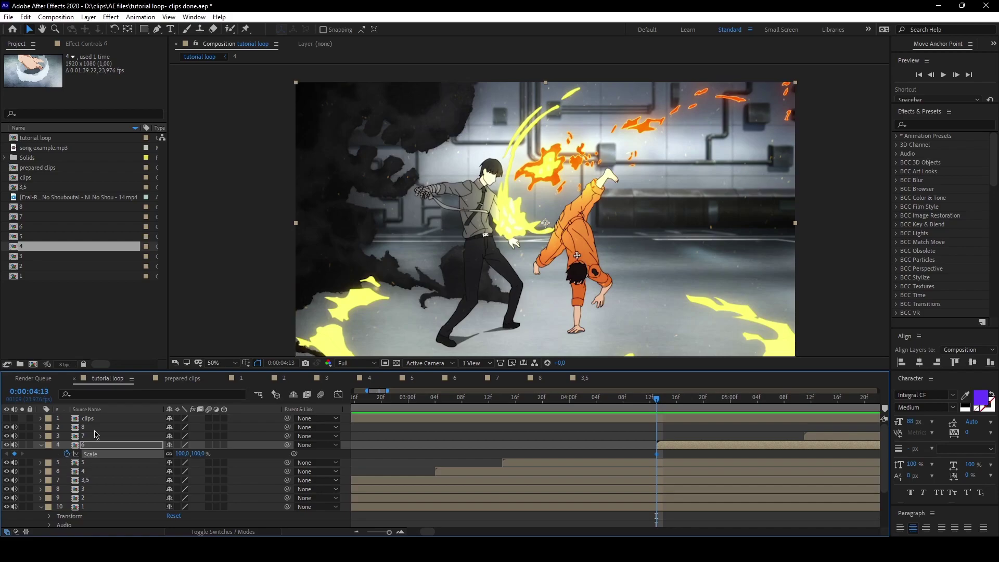
{"action": "left_click", "coordinate": [675, 456]}
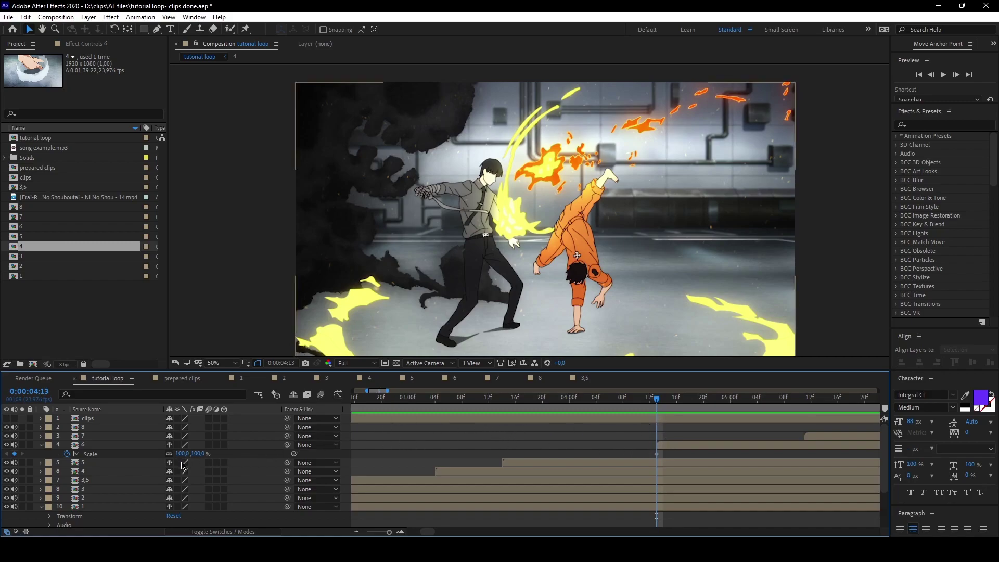
{"action": "left_click_drag", "start_coordinate": [184, 458], "coordinate": [166, 455]}
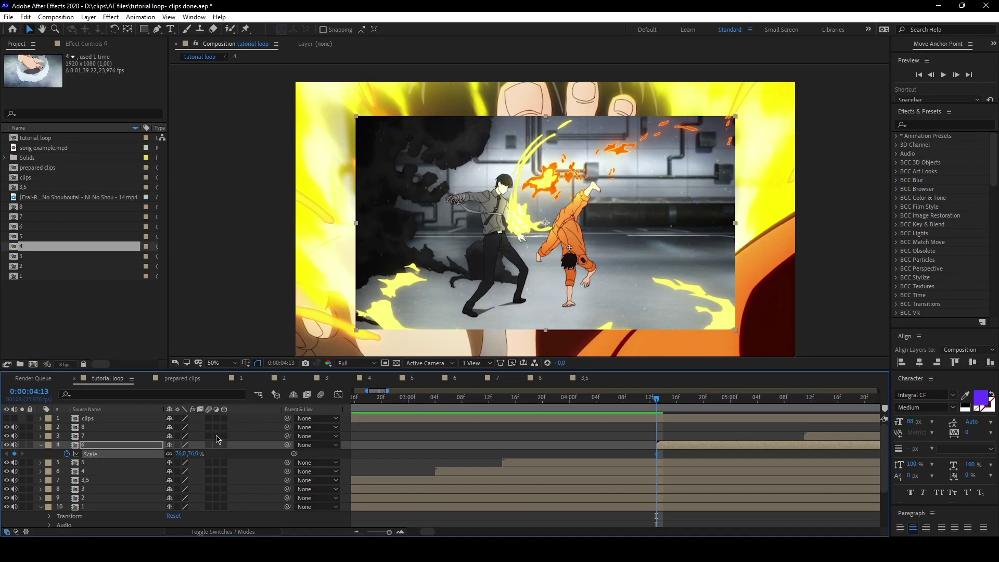
Step: Set layer 6's first Scale keyframe to 160%
{"action": "left_click", "coordinate": [182, 454]}
{"action": "type", "text": "160"}
{"action": "key", "text": "Return"}
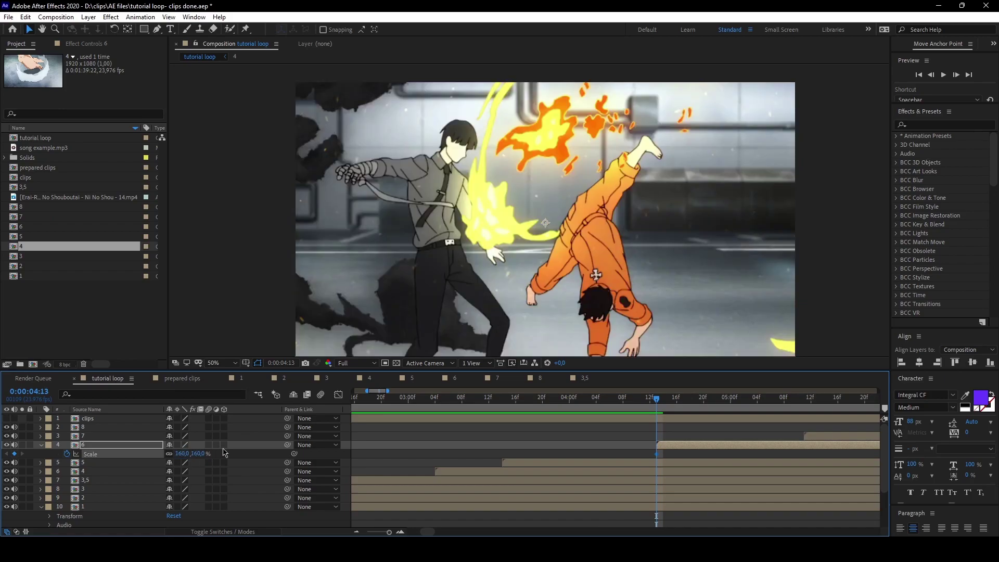
Step: Add a 100% Scale keyframe at 0:00:05:11, then preview from 0:00:04:13
{"action": "left_click_drag", "start_coordinate": [657, 403], "coordinate": [800, 416]}
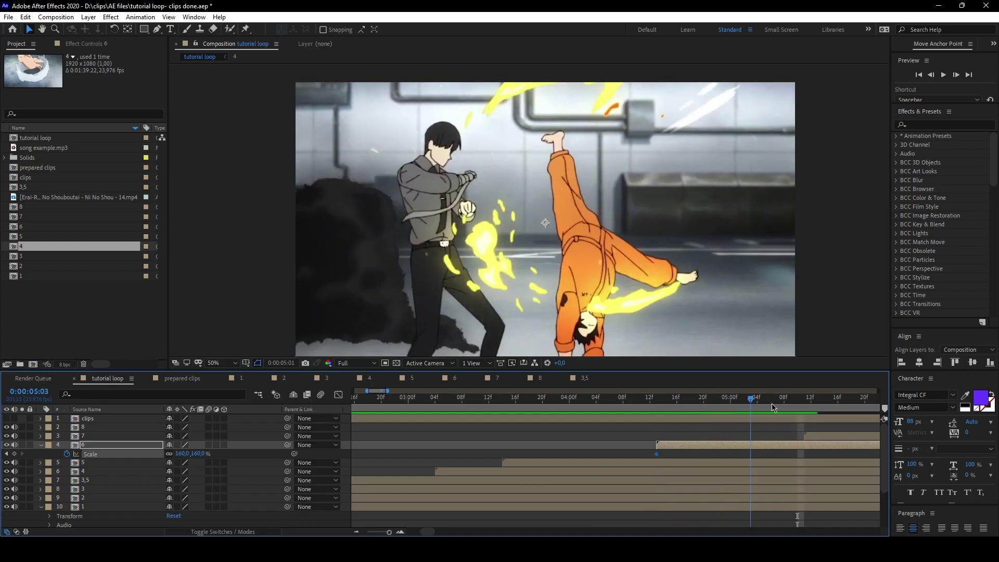
{"action": "key", "text": "comma"}
{"action": "key", "text": "comma"}
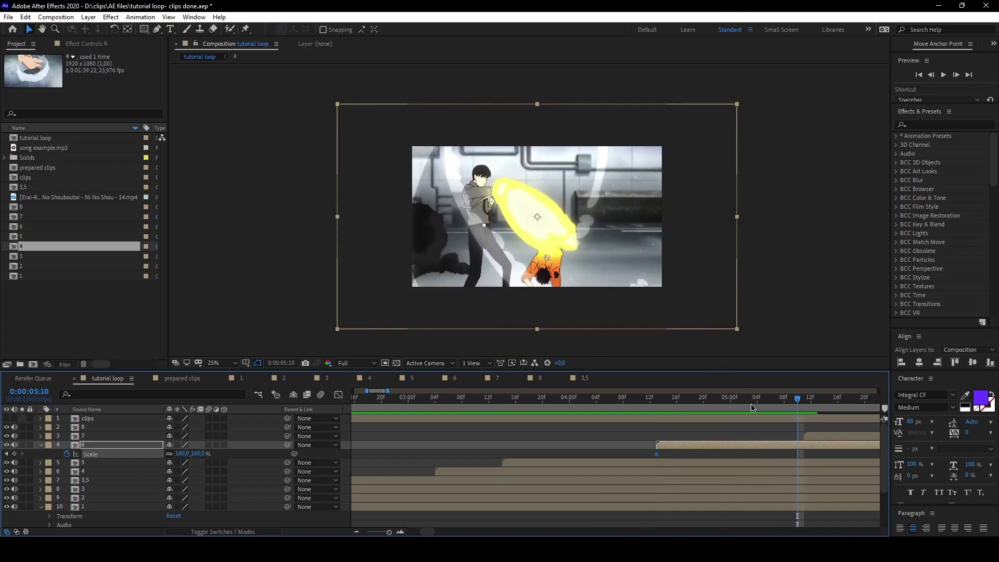
{"action": "left_click", "coordinate": [795, 405]}
{"action": "key", "text": "Page_Down"}
{"action": "key", "text": "Page_Down"}
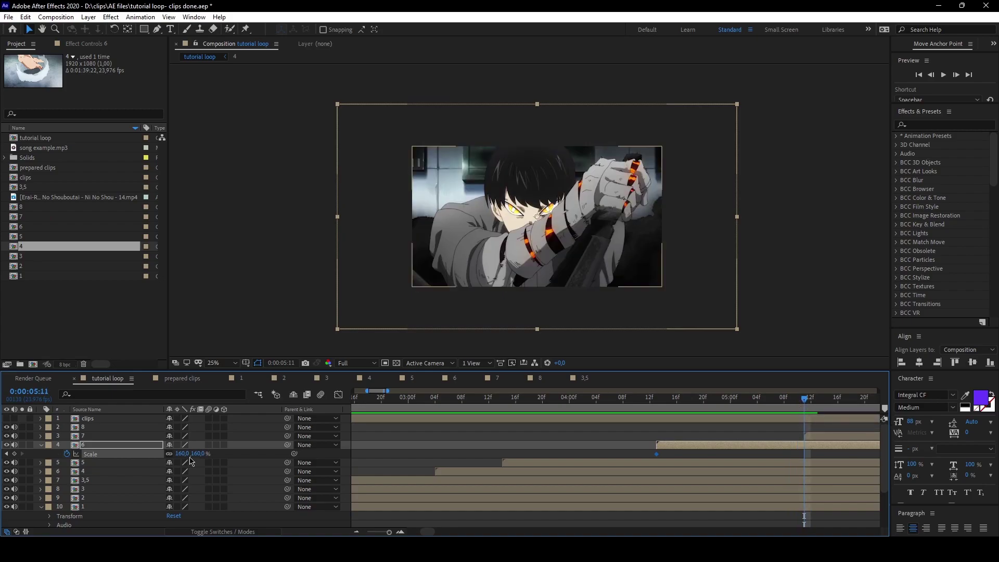
{"action": "left_click", "coordinate": [187, 454]}
{"action": "type", "text": "100"}
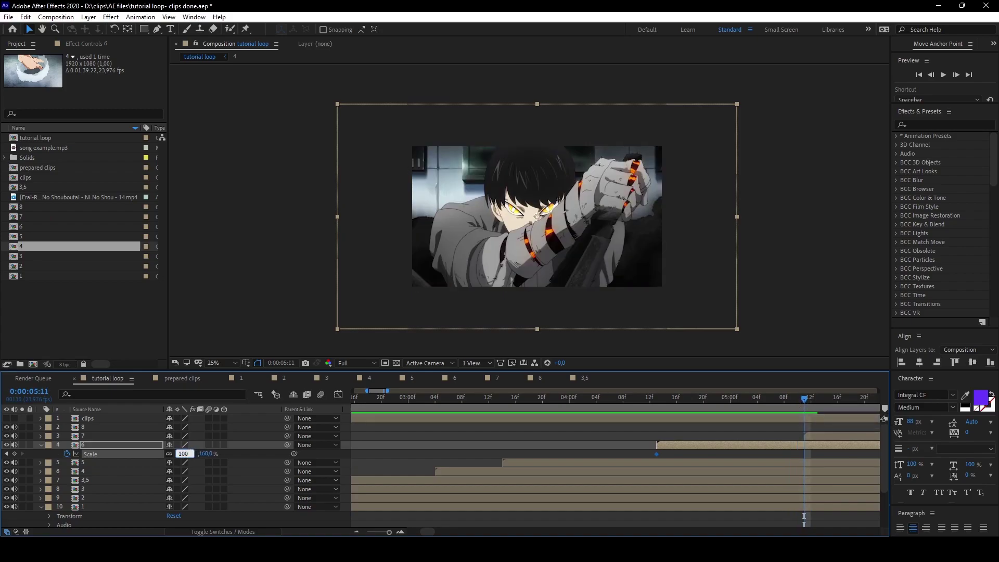
{"action": "key", "text": "Return"}
{"action": "left_click", "coordinate": [657, 404]}
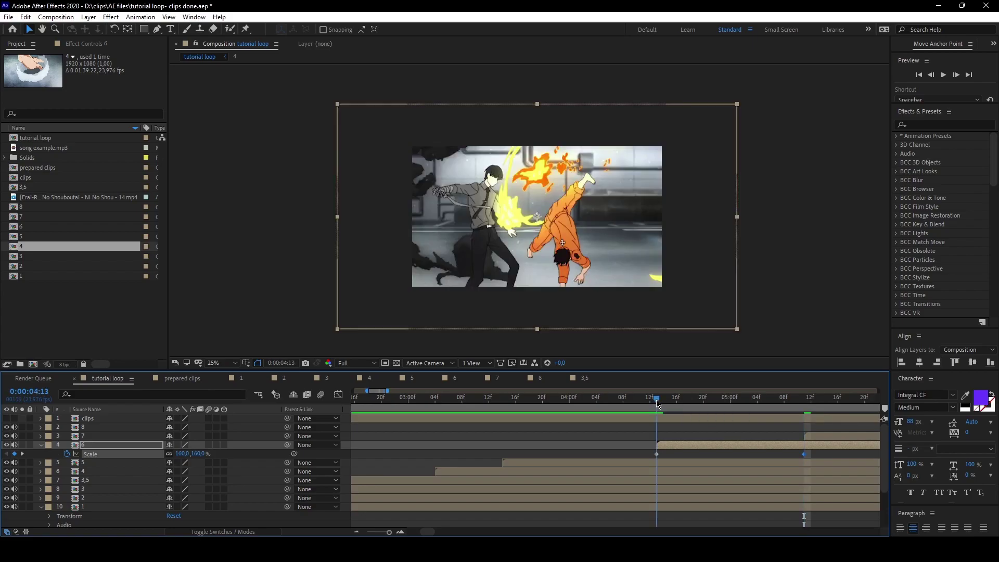
{"action": "key", "text": "space"}
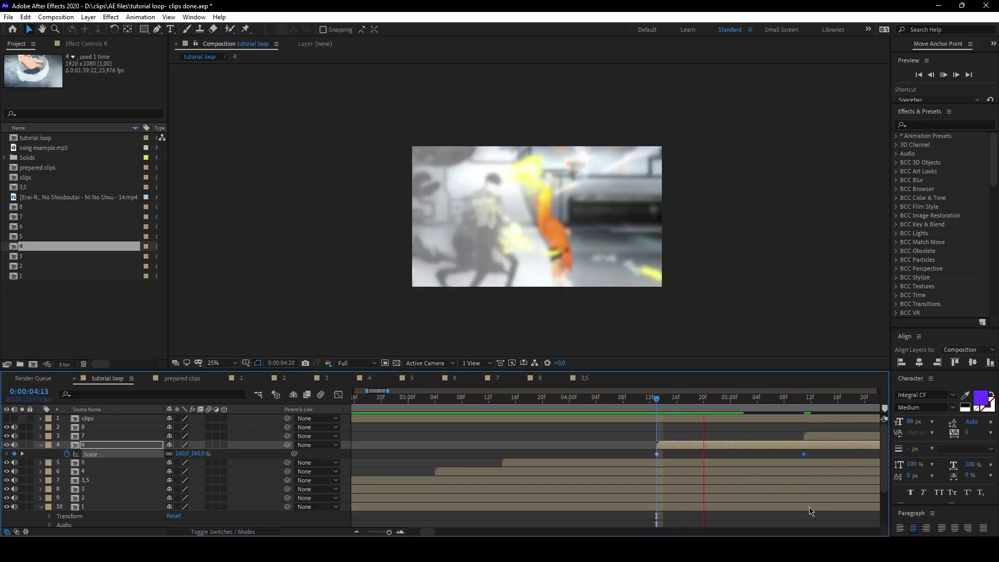
Step: Stop the preview, select both layer 6 Scale keyframes and apply Easy Ease with F9
{"action": "mouse_move", "coordinate": [657, 399]}
{"action": "left_mouse_down"}
{"action": "mouse_move", "coordinate": [772, 408]}
{"action": "mouse_move", "coordinate": [665, 410]}
{"action": "left_mouse_up"}
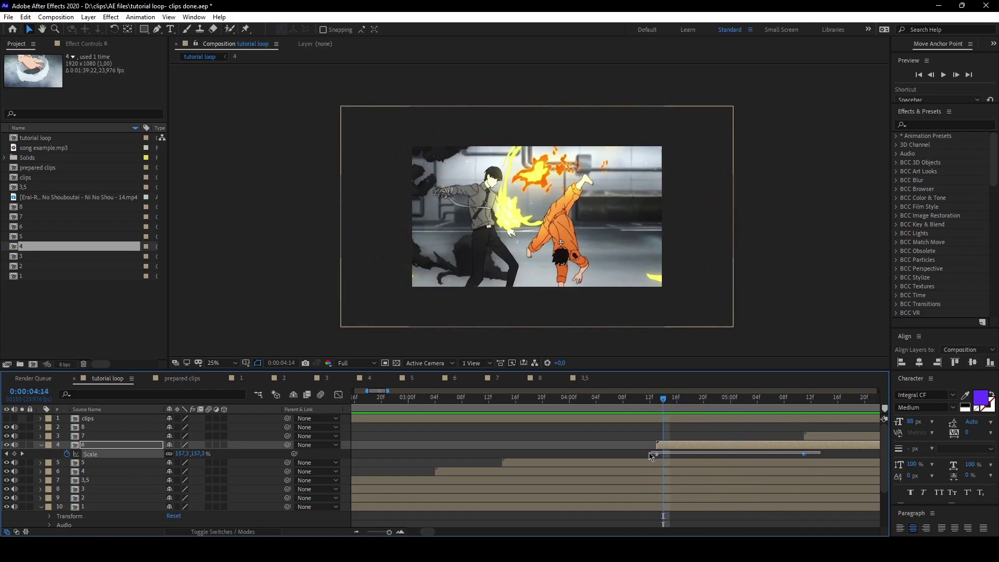
{"action": "left_click", "coordinate": [635, 453]}
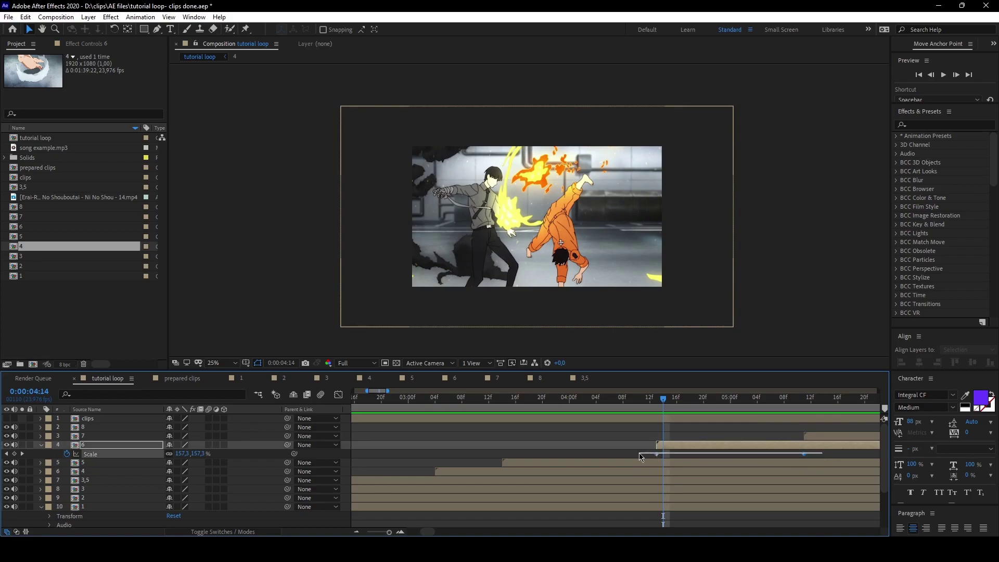
{"action": "left_click_drag", "start_coordinate": [633, 455], "coordinate": [827, 458]}
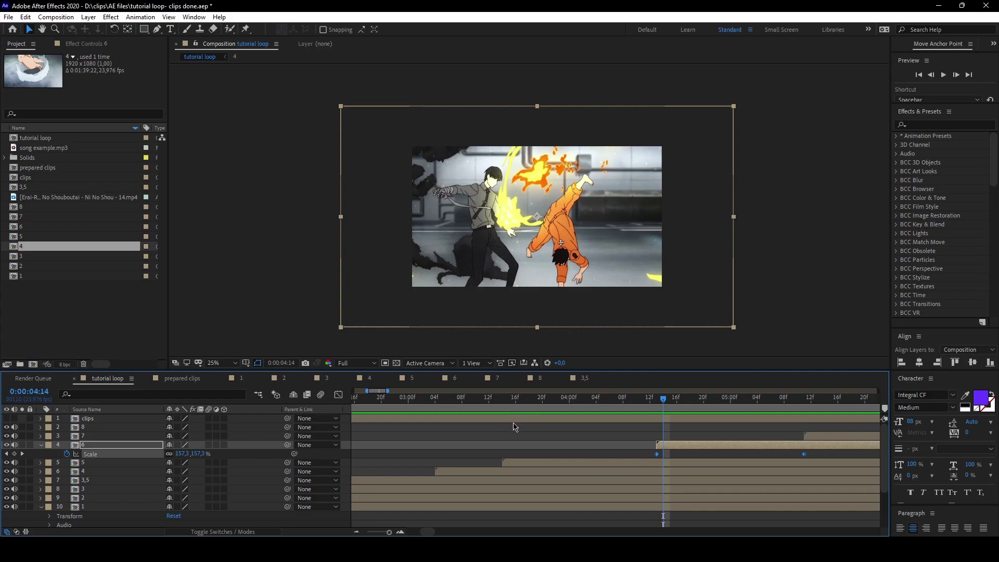
{"action": "key", "text": "F9"}
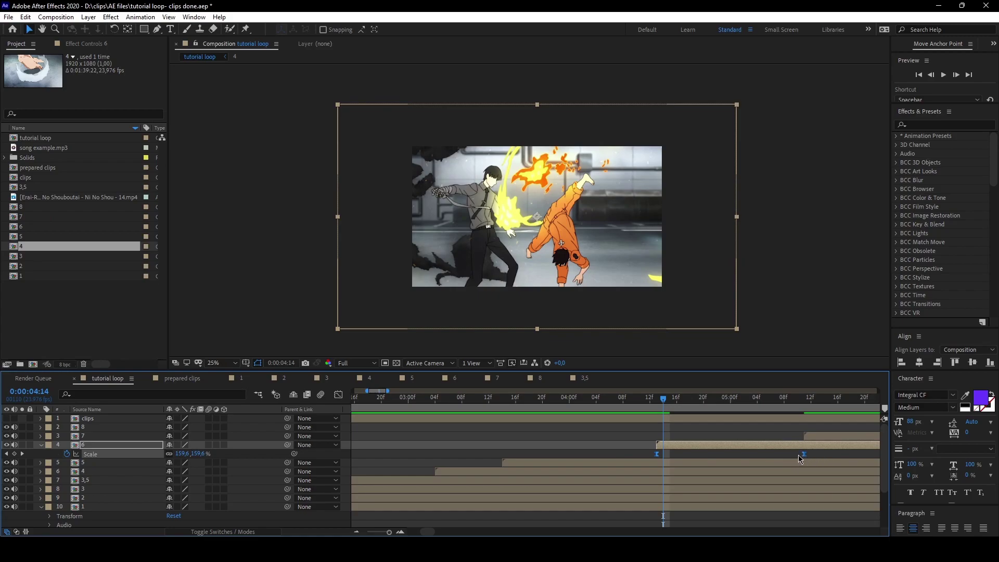
Step: Show layer 6's Scale in the Graph Editor as a value graph
{"action": "left_click", "coordinate": [338, 396]}
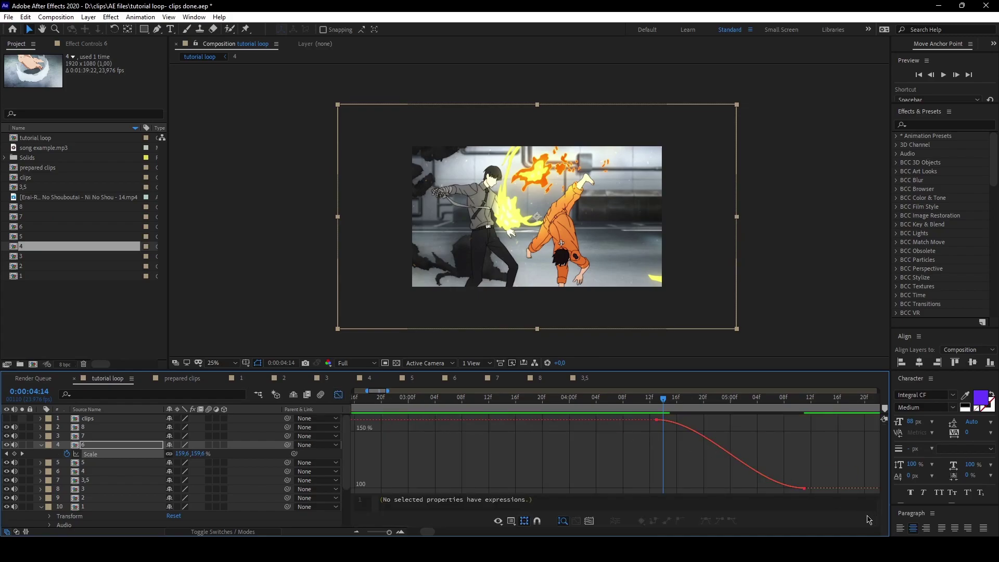
{"action": "right_click", "coordinate": [624, 450]}
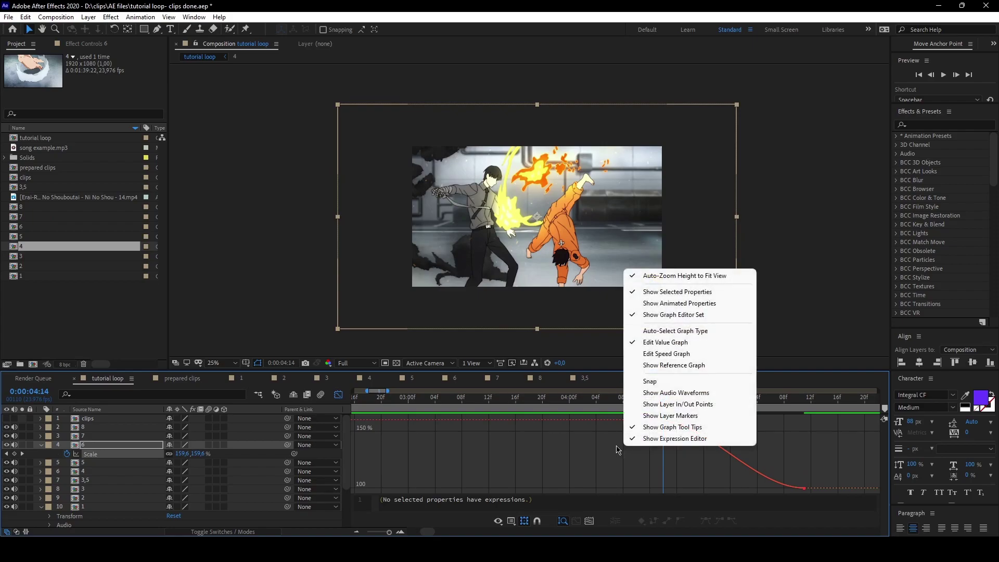
{"action": "left_click", "coordinate": [683, 354]}
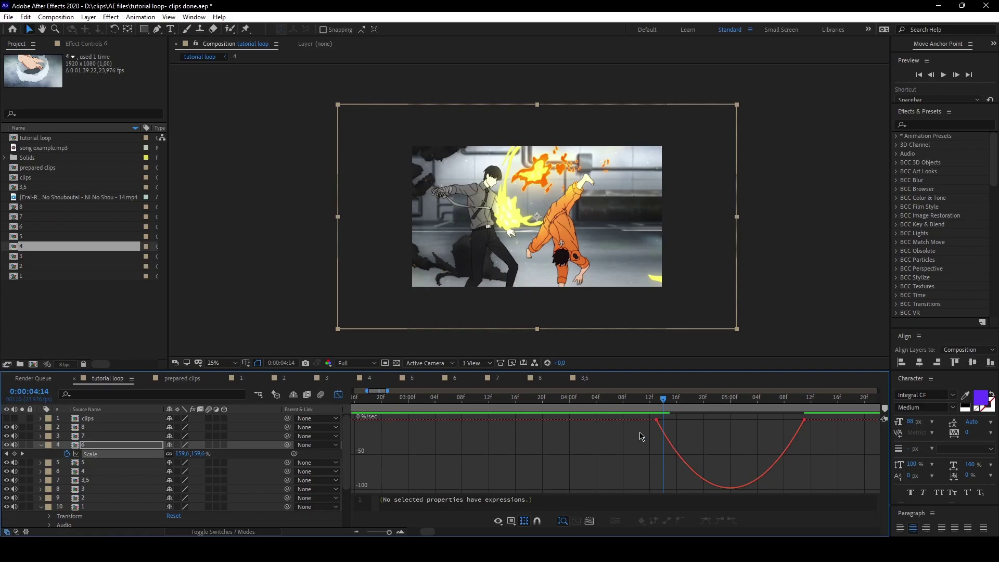
{"action": "right_click", "coordinate": [688, 439]}
{"action": "left_click", "coordinate": [745, 335]}
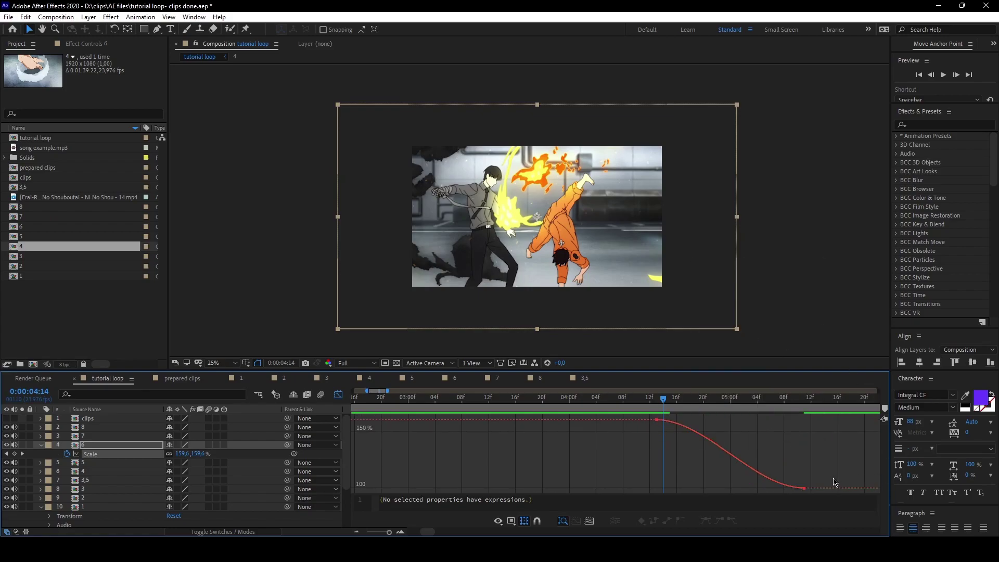
Step: Drag the Scale bezier handles for a steep drop after 160% and a long ease into 100%
{"action": "left_click_drag", "start_coordinate": [836, 475], "coordinate": [780, 495]}
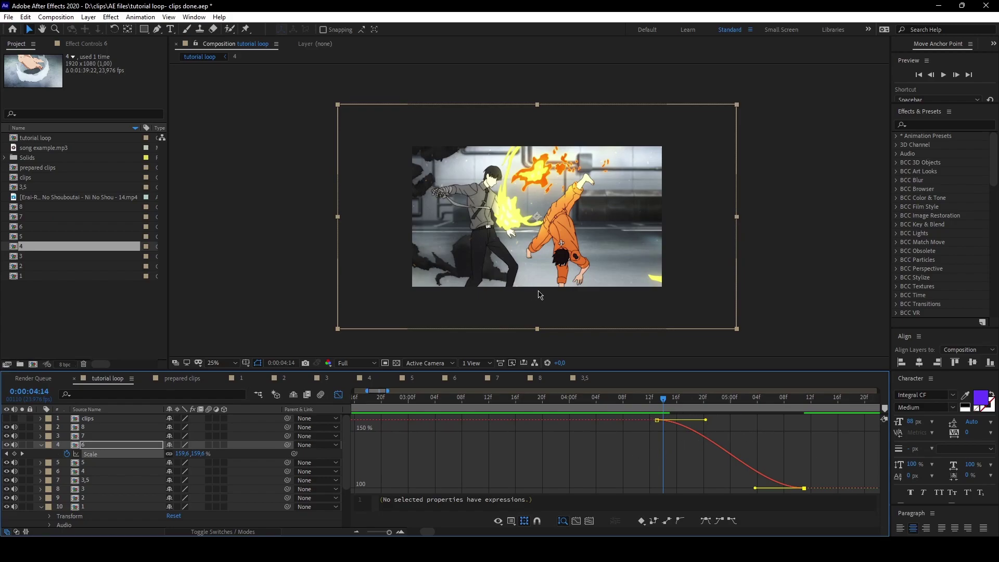
{"action": "left_click_drag", "start_coordinate": [704, 428], "coordinate": [655, 455]}
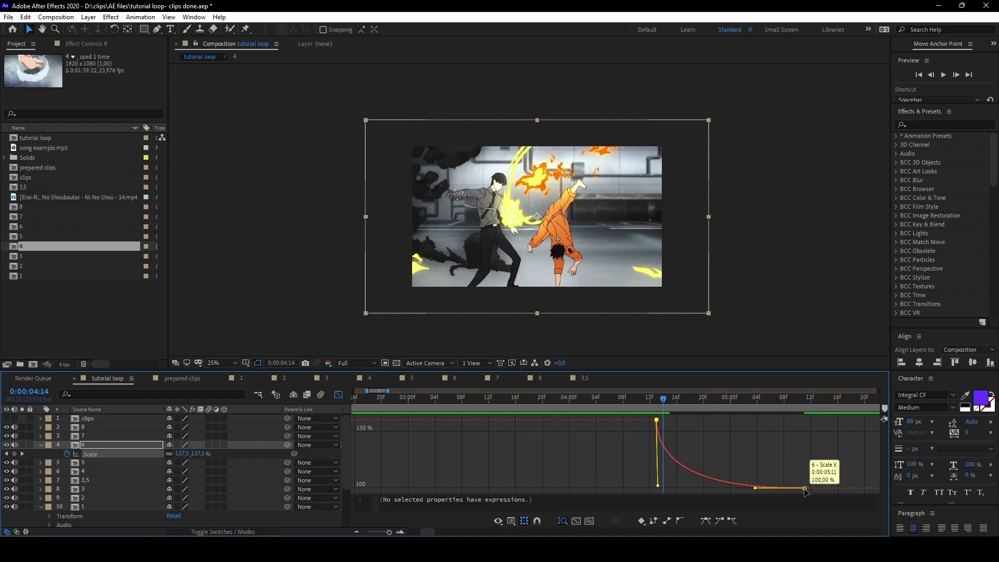
{"action": "left_click_drag", "start_coordinate": [755, 488], "coordinate": [719, 492]}
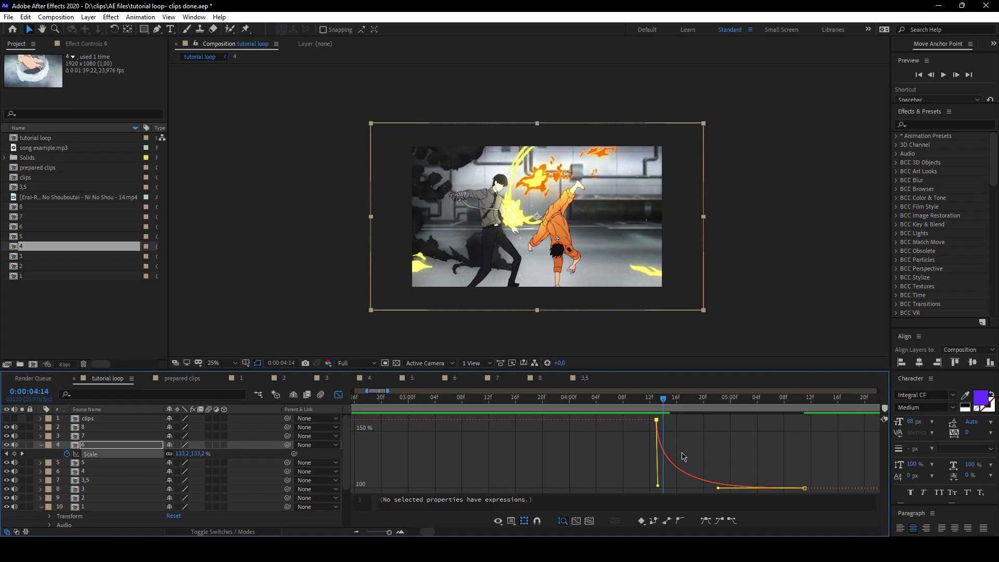
{"action": "left_click_drag", "start_coordinate": [718, 488], "coordinate": [677, 489]}
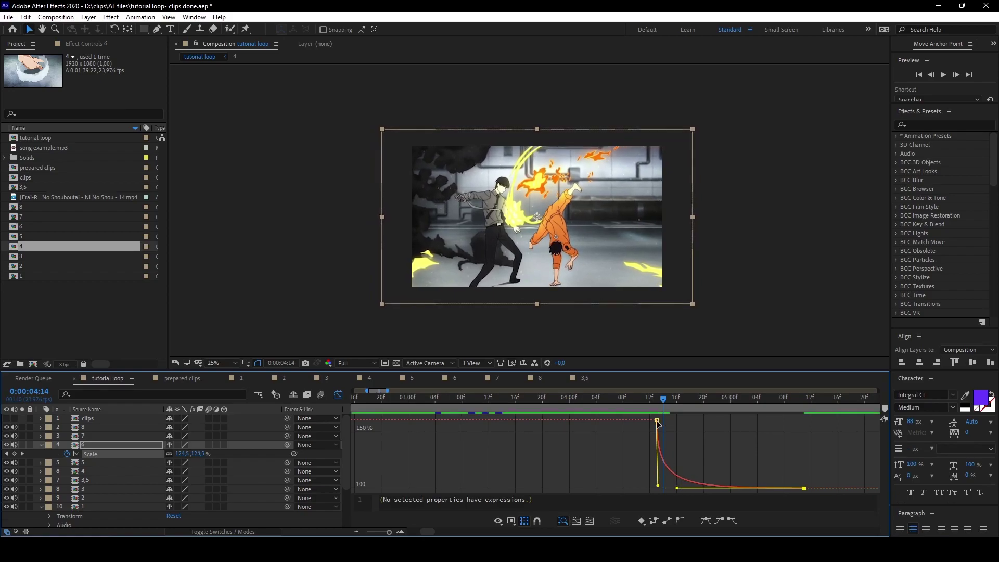
Step: Preview clip 6's scale-in from 0:00:04:11, turn off the Graph Editor, and scrub to 0:00:05:14
{"action": "left_click", "coordinate": [644, 402]}
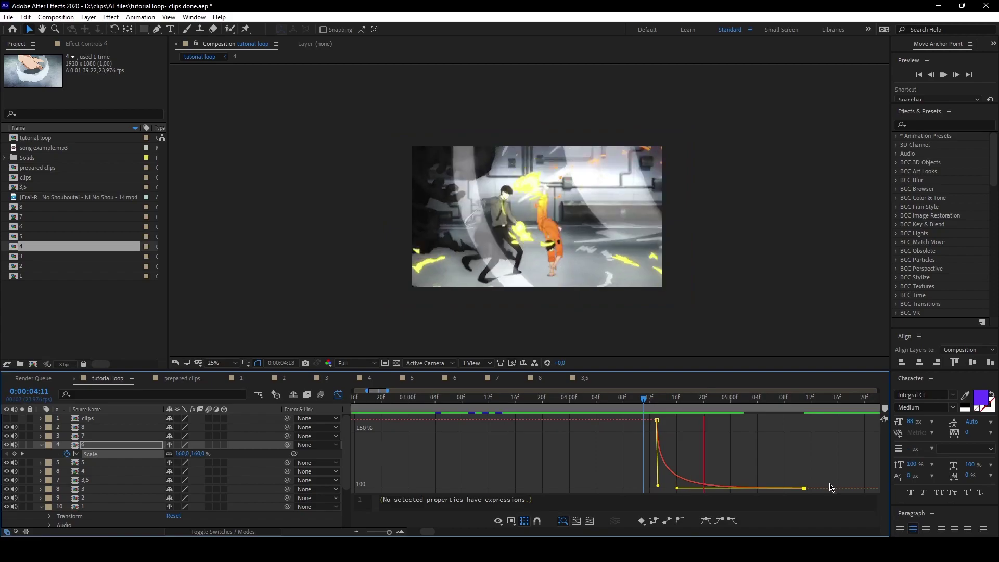
{"action": "key", "text": "space"}
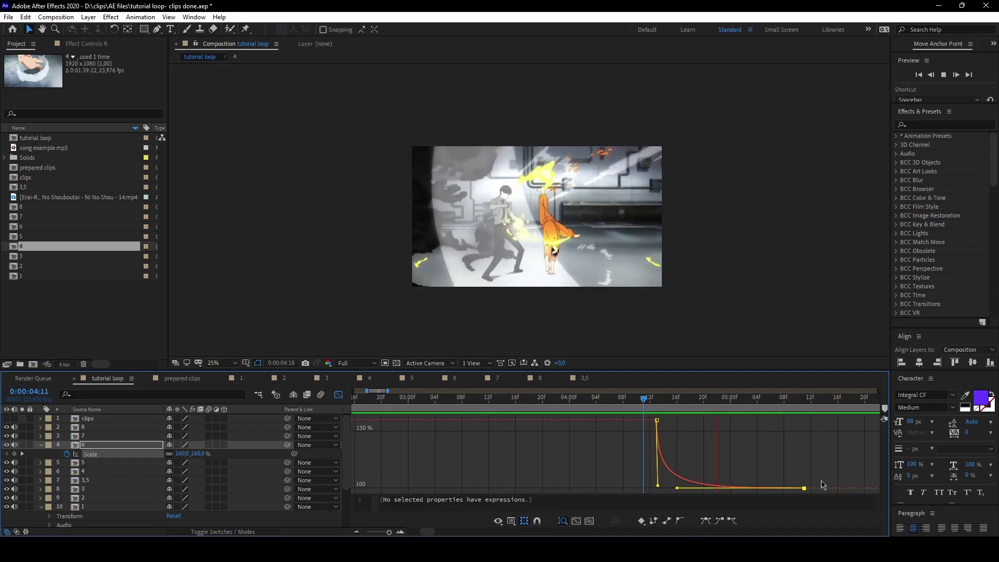
{"action": "key", "text": "space"}
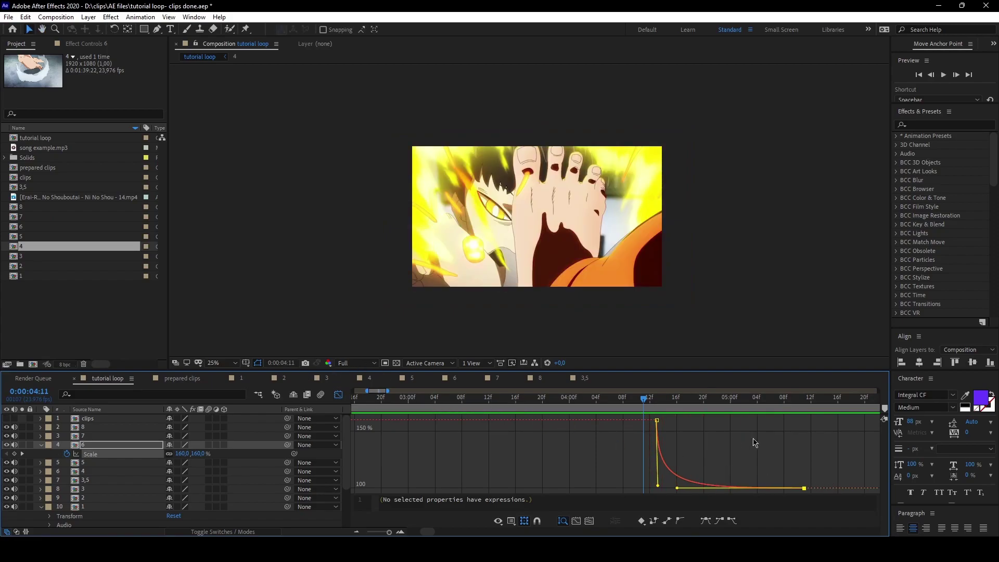
{"action": "left_click", "coordinate": [339, 395]}
{"action": "key", "text": "space"}
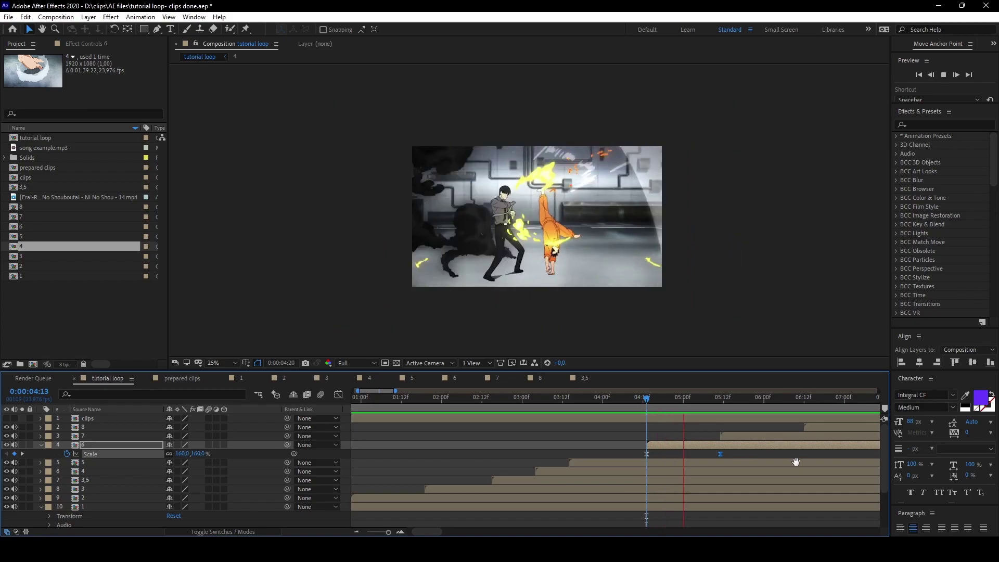
{"action": "key", "text": "space"}
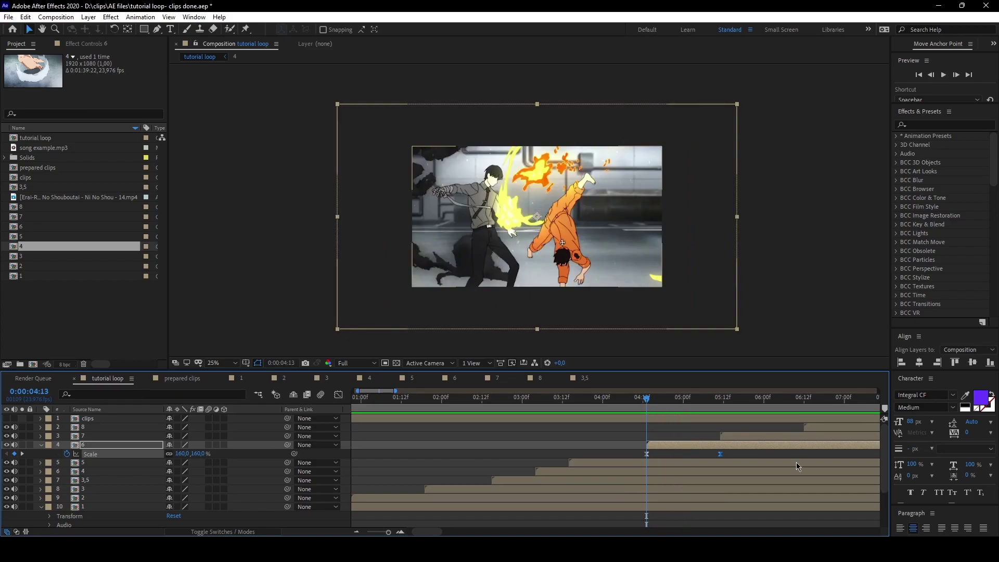
{"action": "left_click_drag", "start_coordinate": [713, 399], "coordinate": [536, 422]}
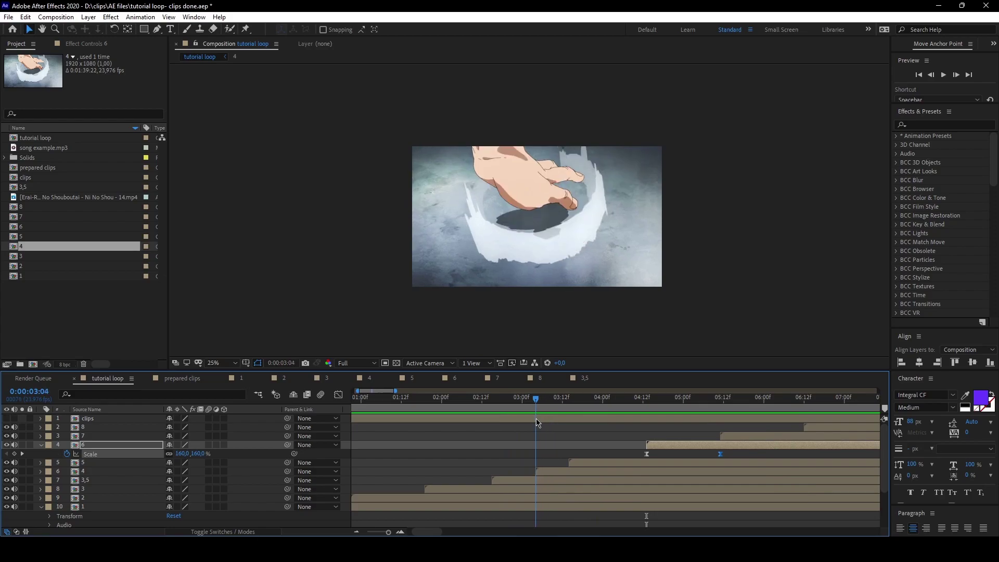
Step: Select layer 4 and add a 100% Scale keyframe at its first frame
{"action": "left_click", "coordinate": [552, 471]}
{"action": "key", "text": "equal"}
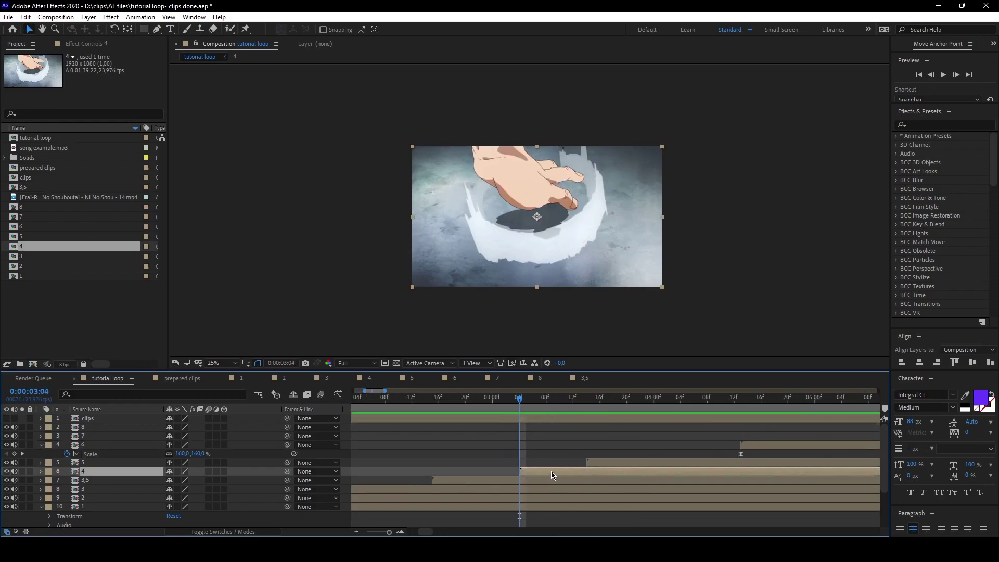
{"action": "key", "text": "s"}
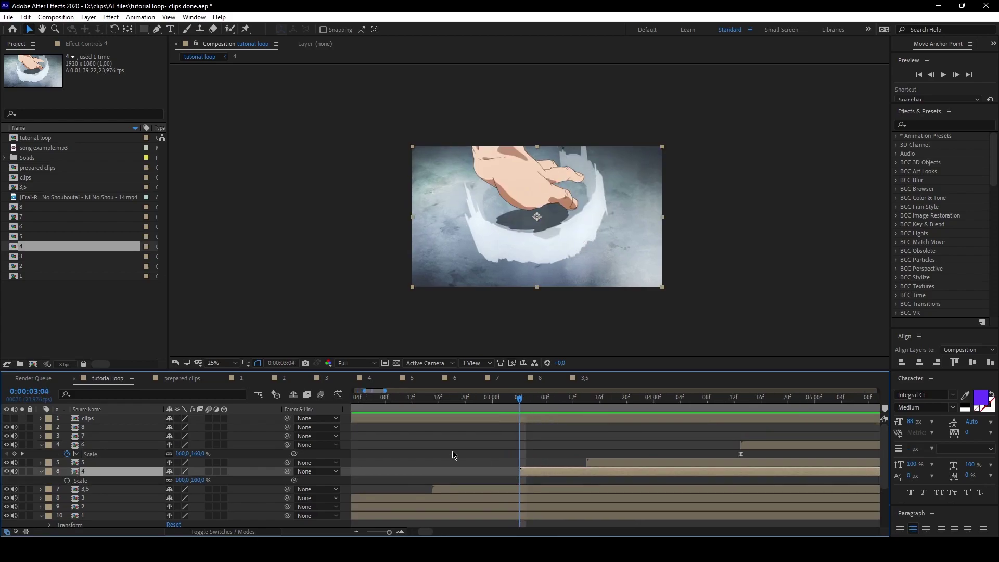
{"action": "left_click", "coordinate": [67, 481]}
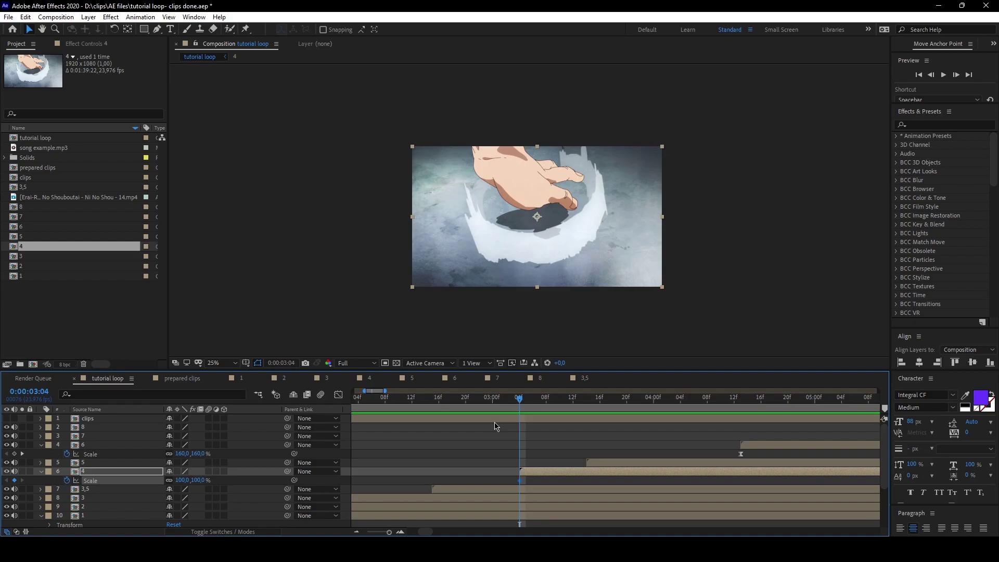
Step: Zoom the timeline in and step frame by frame to land on 0:00:03:13
{"action": "key", "text": "="}
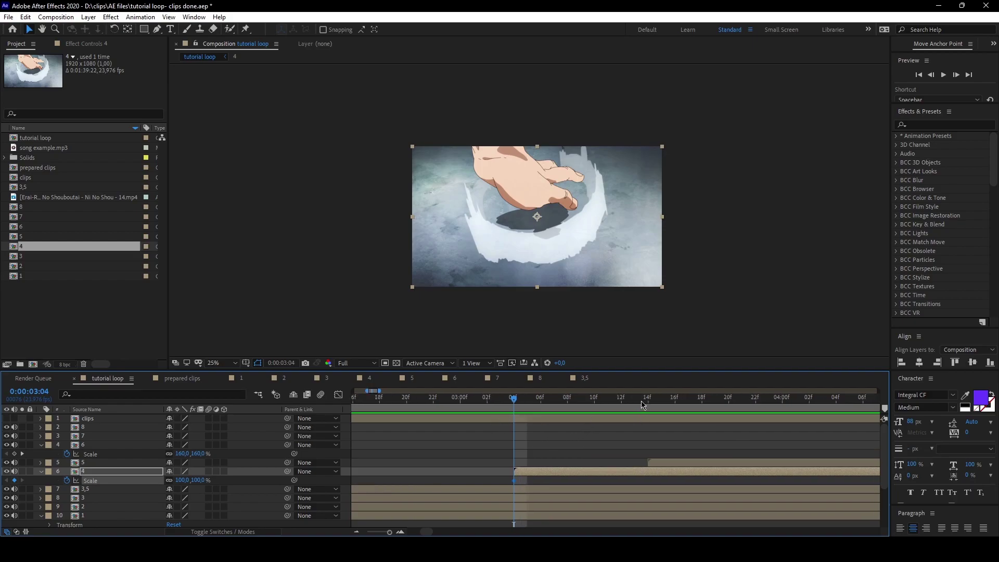
{"action": "left_click_drag", "start_coordinate": [641, 400], "coordinate": [635, 399]}
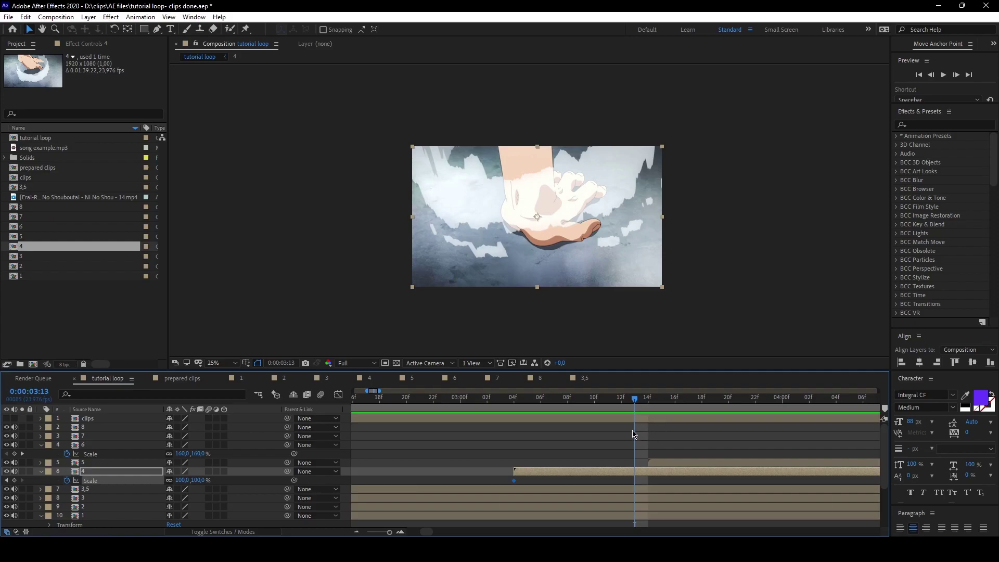
{"action": "key", "text": "Page_Down"}
{"action": "key", "text": "Page_Up"}
{"action": "key", "text": "Page_Down"}
{"action": "key", "text": "Page_Up"}
{"action": "key", "text": "Page_Up"}
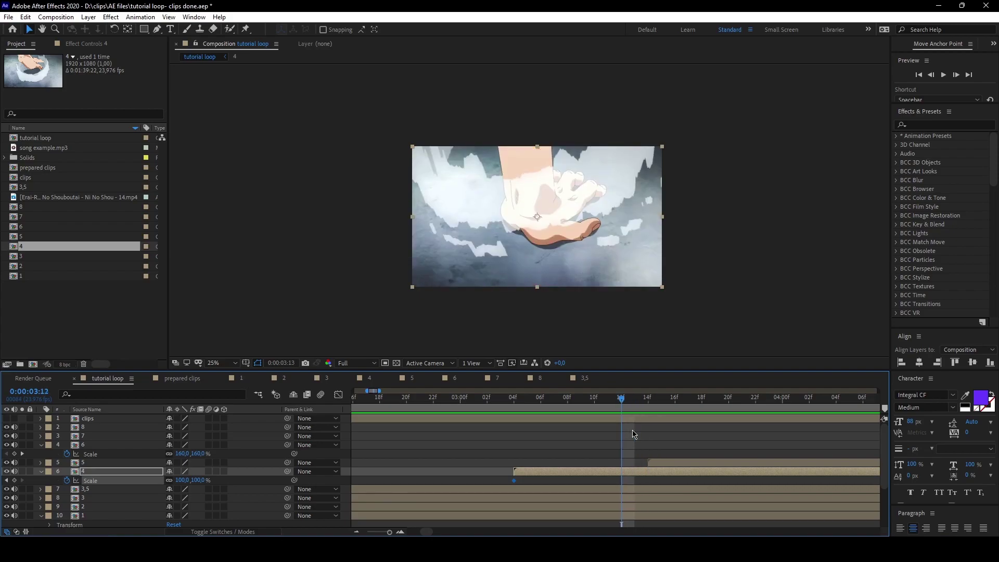
{"action": "key", "text": "Page_Down"}
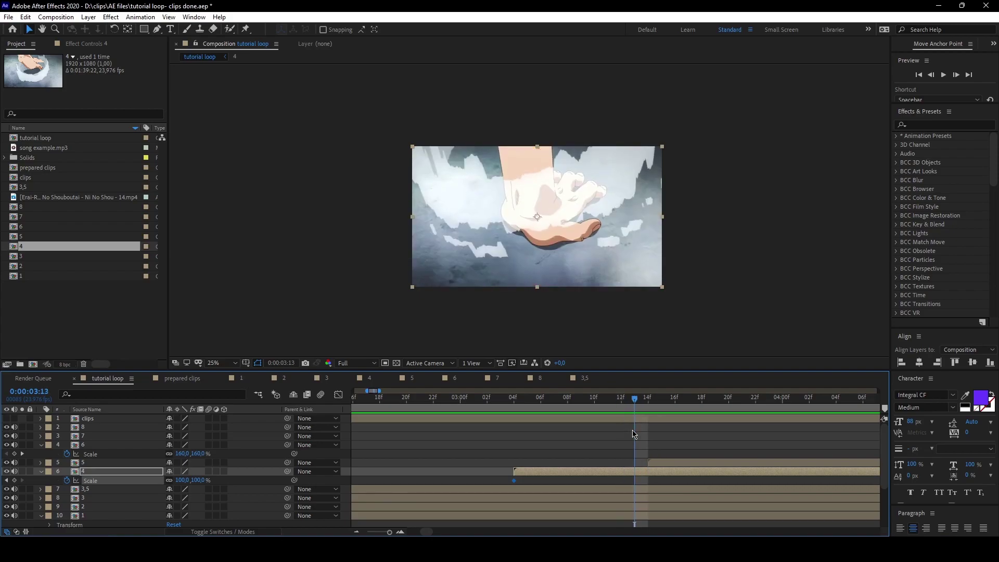
Step: Set clip 4's Scale to 125% at 0:00:03:13, adding a keyframe
{"action": "left_click", "coordinate": [183, 481]}
{"action": "type", "text": "1"}
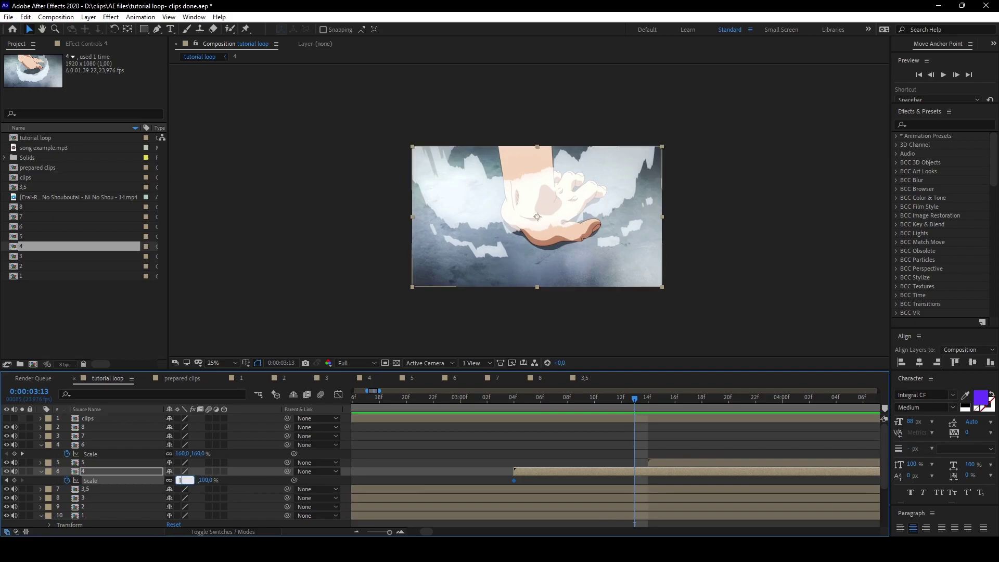
{"action": "type", "text": "25"}
{"action": "key", "text": "Return"}
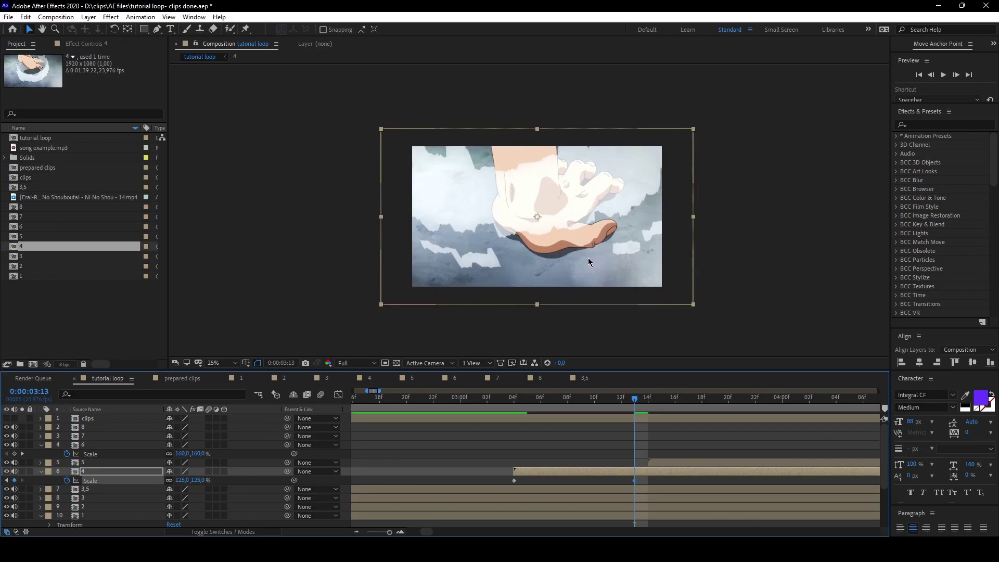
Step: Magnify the viewer to 50% and select both clip 4 Scale keyframes
{"action": "key", "text": "period"}
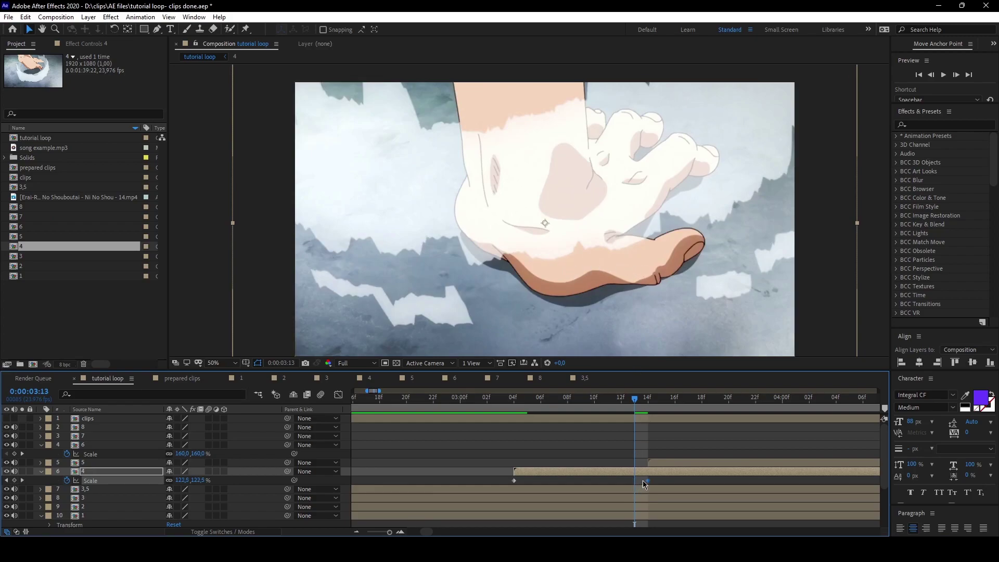
{"action": "scroll", "coordinate": [603, 437], "scroll_direction": "down", "scroll_amount": 3}
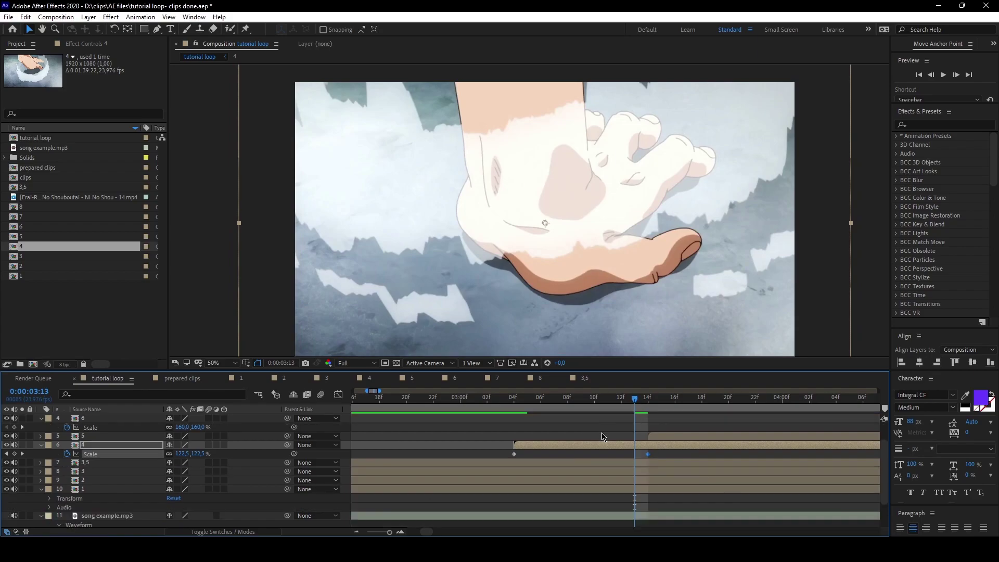
{"action": "scroll", "coordinate": [602, 436], "scroll_direction": "up", "scroll_amount": 3}
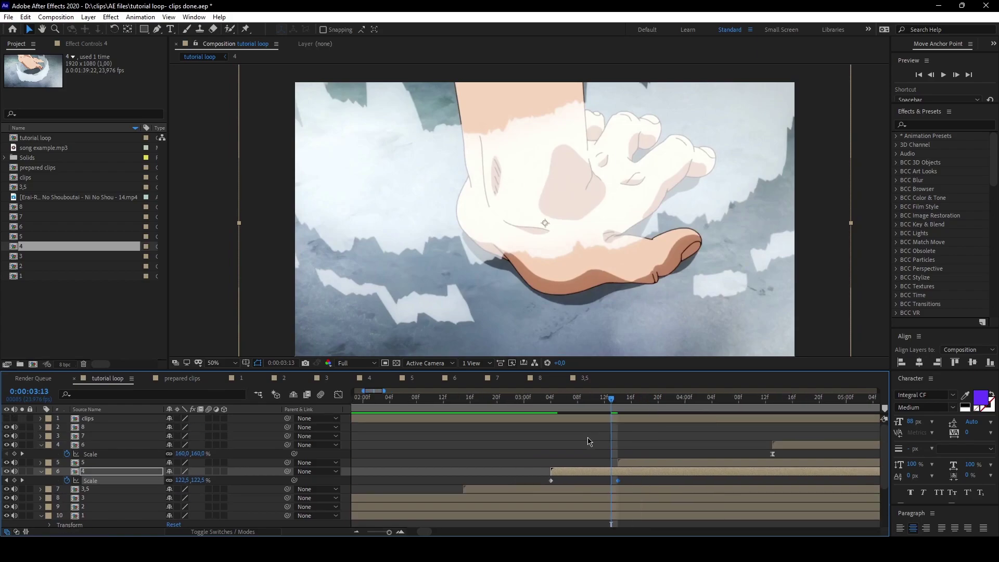
{"action": "left_click", "coordinate": [616, 482]}
{"action": "mouse_move", "coordinate": [654, 483]}
{"action": "left_mouse_down"}
{"action": "mouse_move", "coordinate": [461, 482]}
{"action": "mouse_move", "coordinate": [654, 484]}
{"action": "left_mouse_up"}
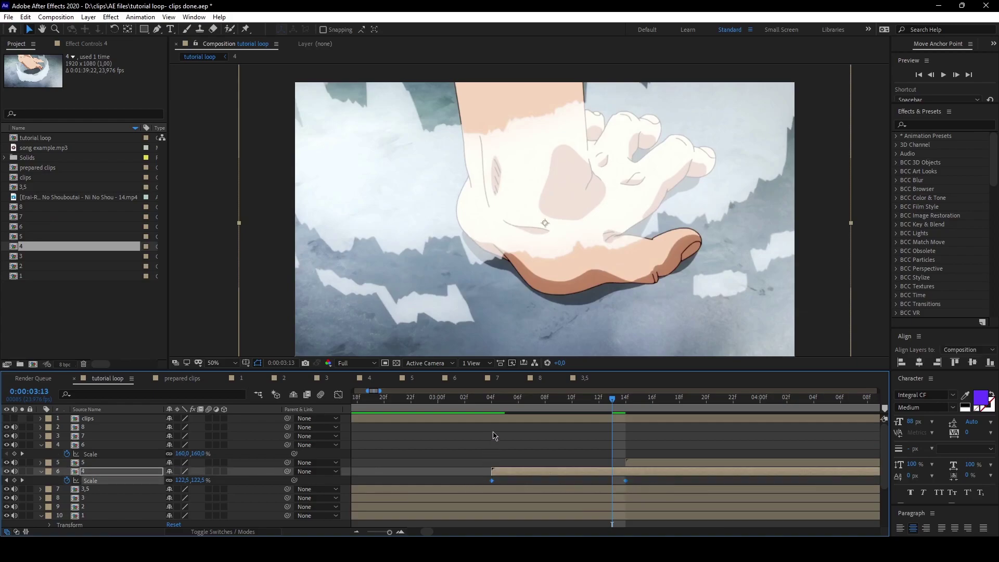
Step: In the Graph Editor, steepen the curve leaving 100% and lengthen the ease into 125%
{"action": "left_click", "coordinate": [338, 396]}
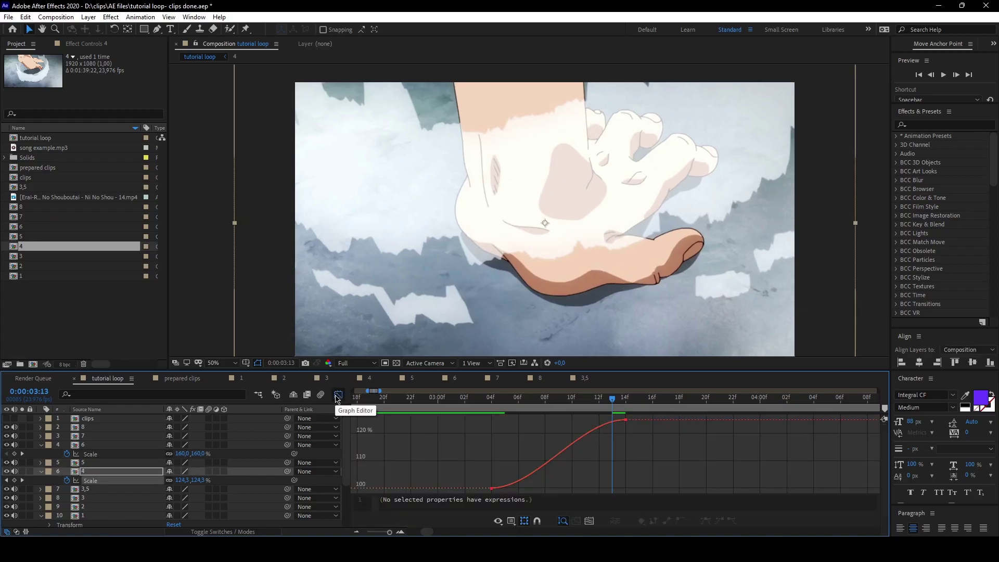
{"action": "left_click_drag", "start_coordinate": [514, 458], "coordinate": [482, 503]}
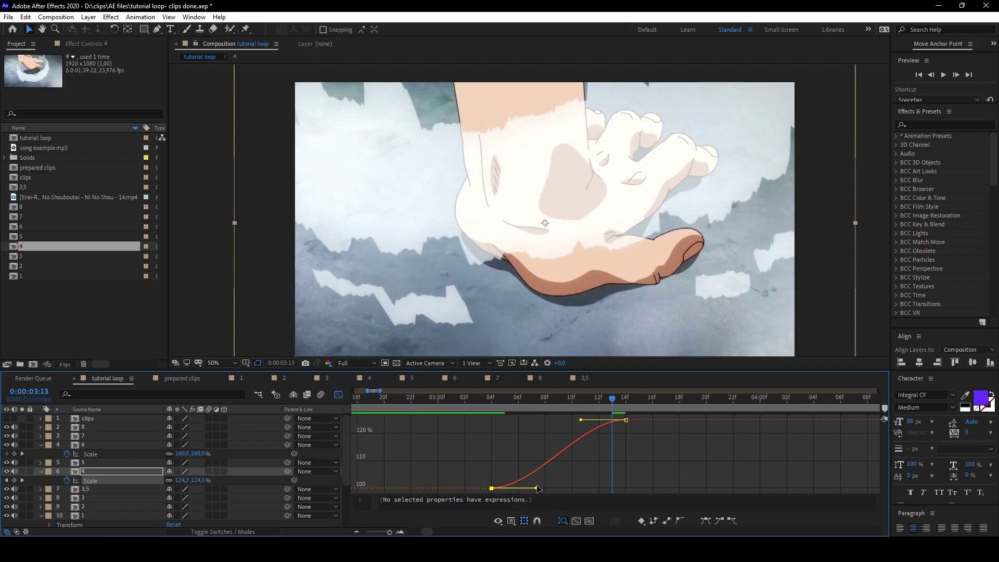
{"action": "left_click_drag", "start_coordinate": [536, 490], "coordinate": [459, 430]}
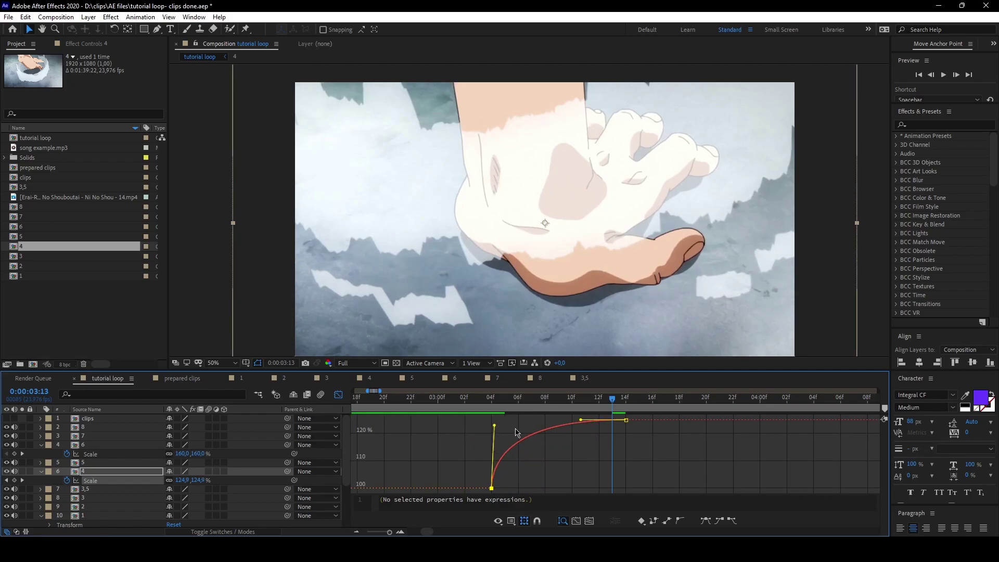
{"action": "left_click_drag", "start_coordinate": [582, 421], "coordinate": [508, 416]}
Step: Check clip 4's scale at 0:00:03:04 and 0:00:03:14, ending at 0:00:03:04
{"action": "left_click", "coordinate": [491, 399]}
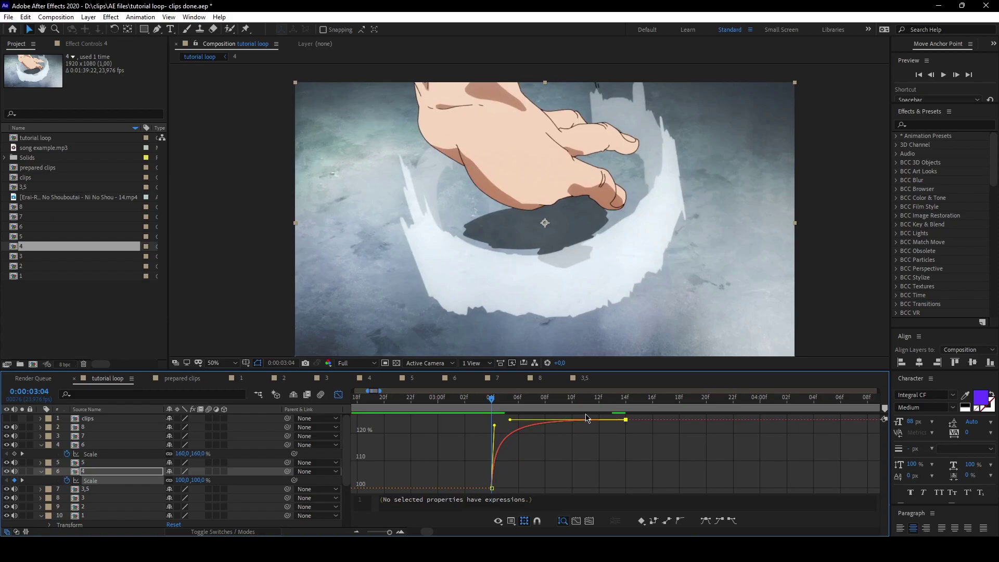
{"action": "left_click", "coordinate": [626, 407]}
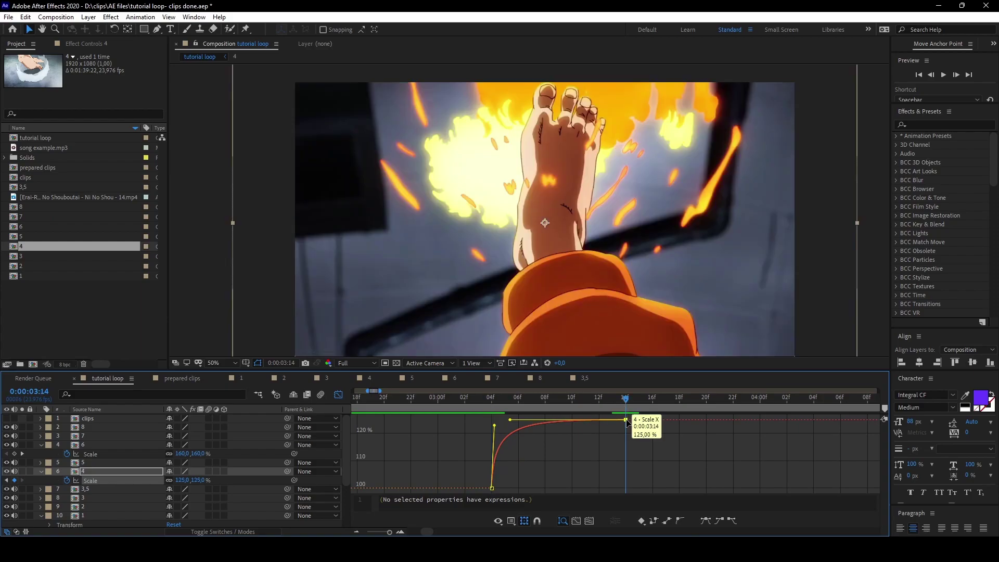
{"action": "left_click", "coordinate": [483, 400]}
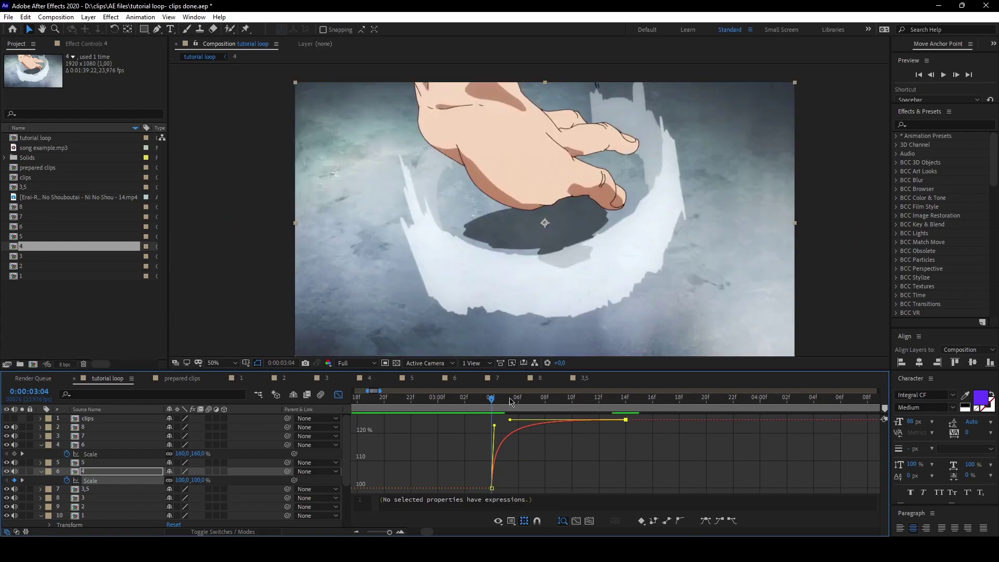
Step: Preview clip 4's scale-up, return to layer bars with Shift+F3, replay, and reset the viewer to 25%
{"action": "key", "text": "space"}
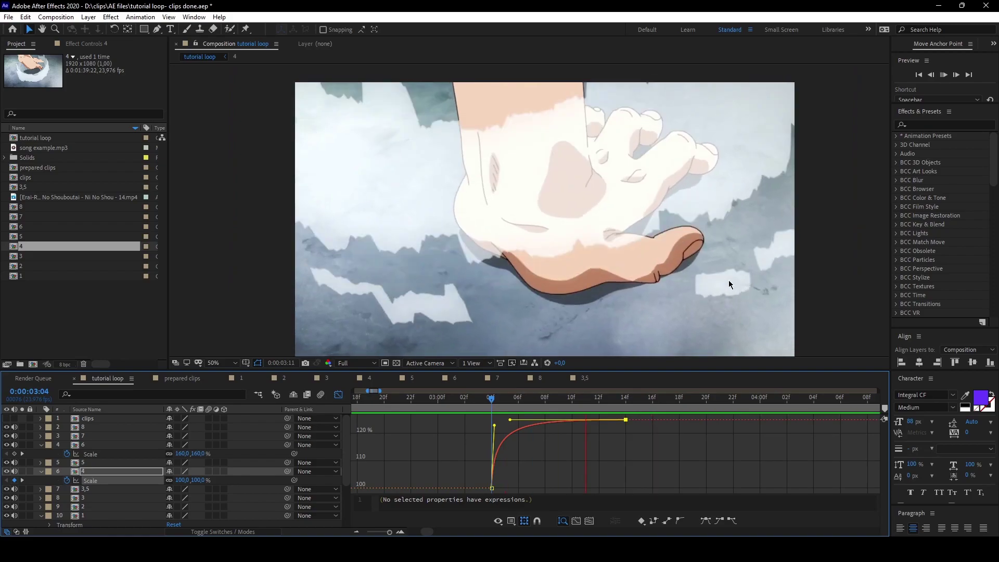
{"action": "key", "text": "shift+F3"}
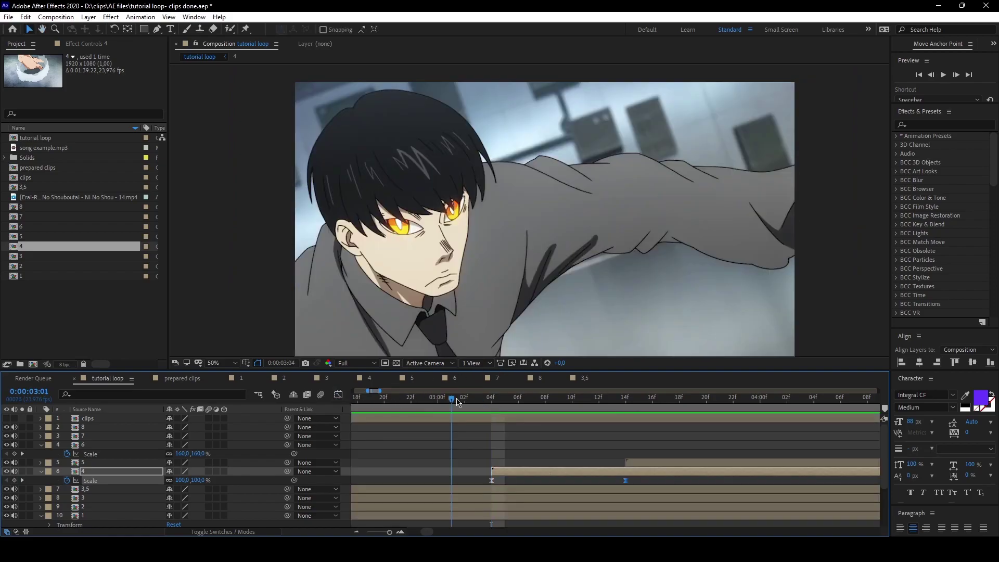
{"action": "key", "text": "space"}
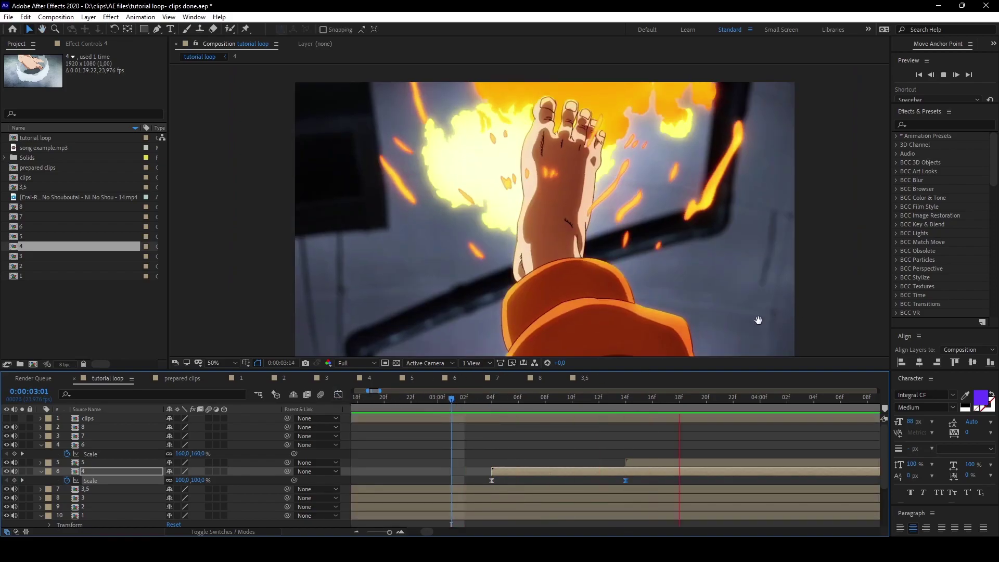
{"action": "key", "text": "space"}
{"action": "key", "text": "space"}
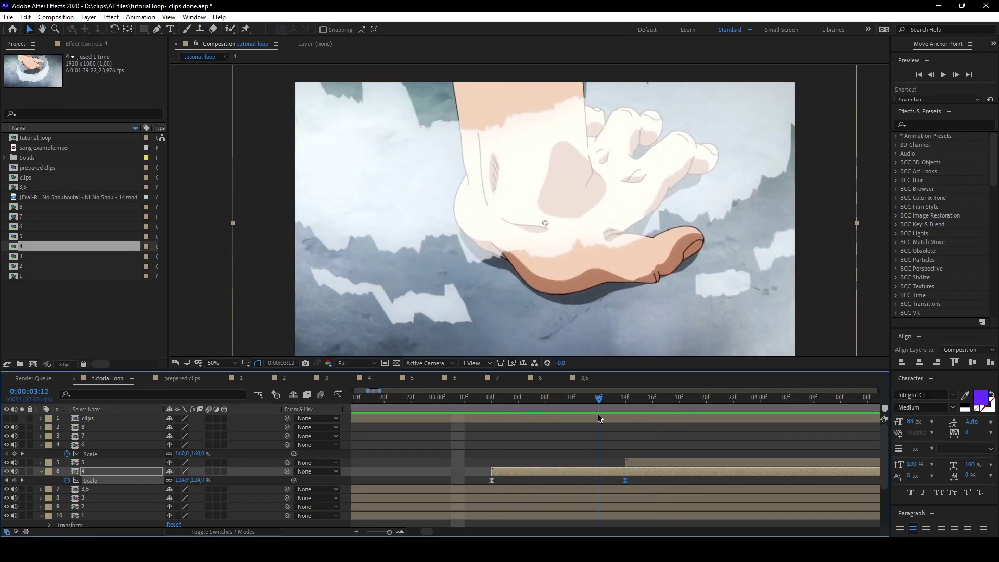
{"action": "left_click", "coordinate": [492, 397]}
{"action": "key", "text": "space"}
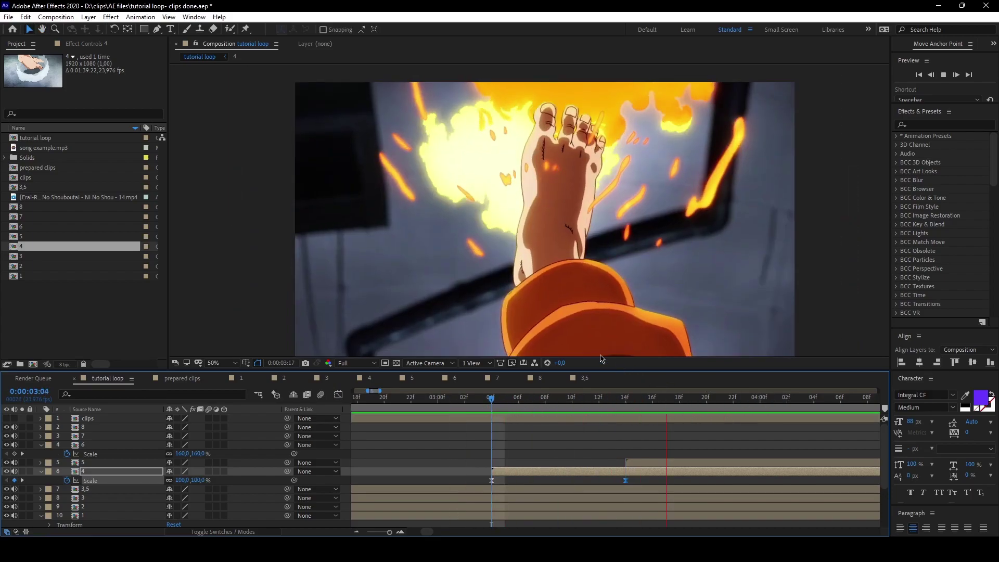
{"action": "key", "text": "comma"}
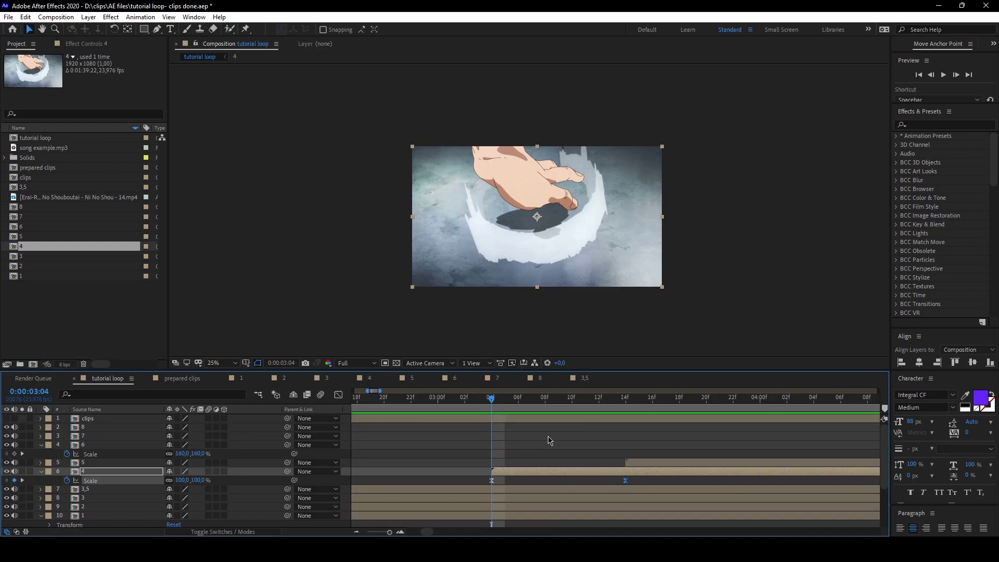
Step: Select both of clip 4's Scale keyframes and show them in the Graph Editor
{"action": "scroll", "coordinate": [550, 440], "scroll_direction": "down", "scroll_amount": 1}
{"action": "left_click", "coordinate": [613, 486]}
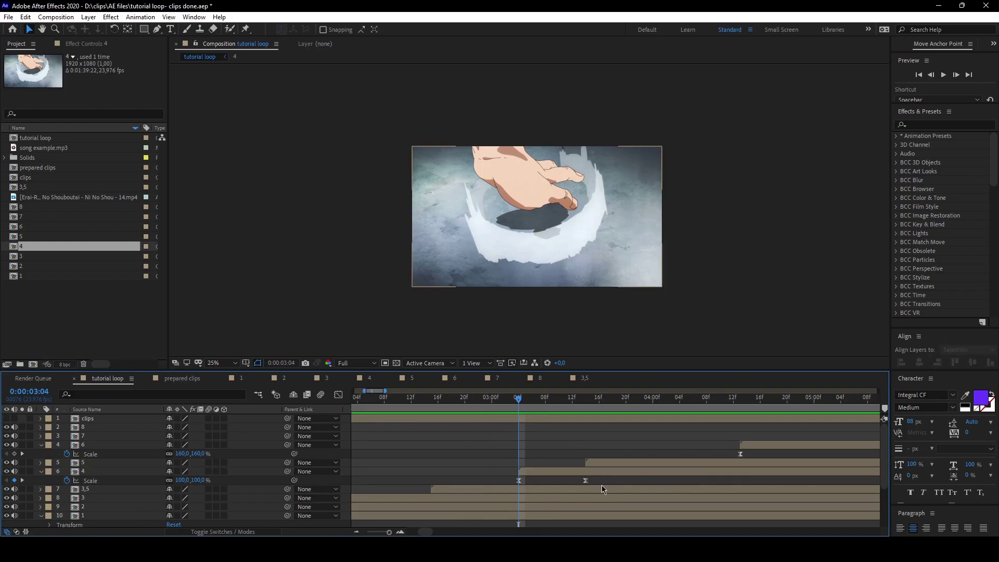
{"action": "left_click_drag", "start_coordinate": [604, 490], "coordinate": [505, 476]}
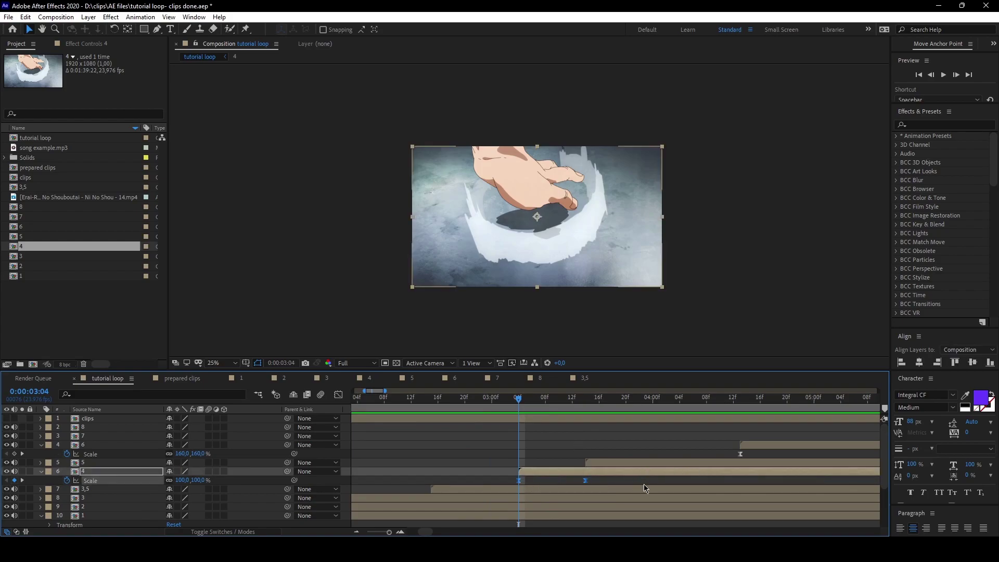
{"action": "key", "text": "shift+F3"}
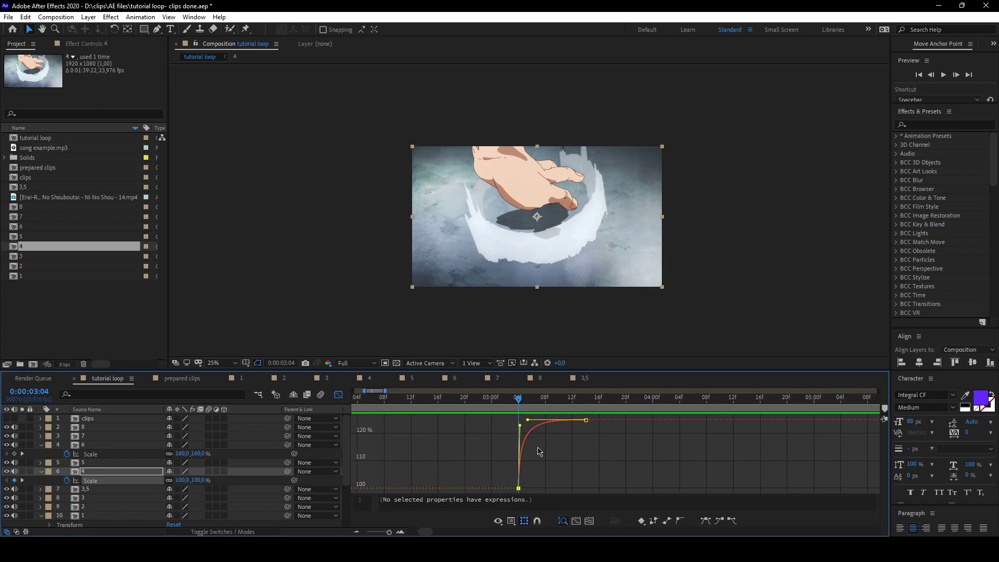
Step: Switch to the speed graph, select the end keyframe, then return to the layer bars
{"action": "right_click", "coordinate": [560, 428]}
{"action": "left_click", "coordinate": [578, 361]}
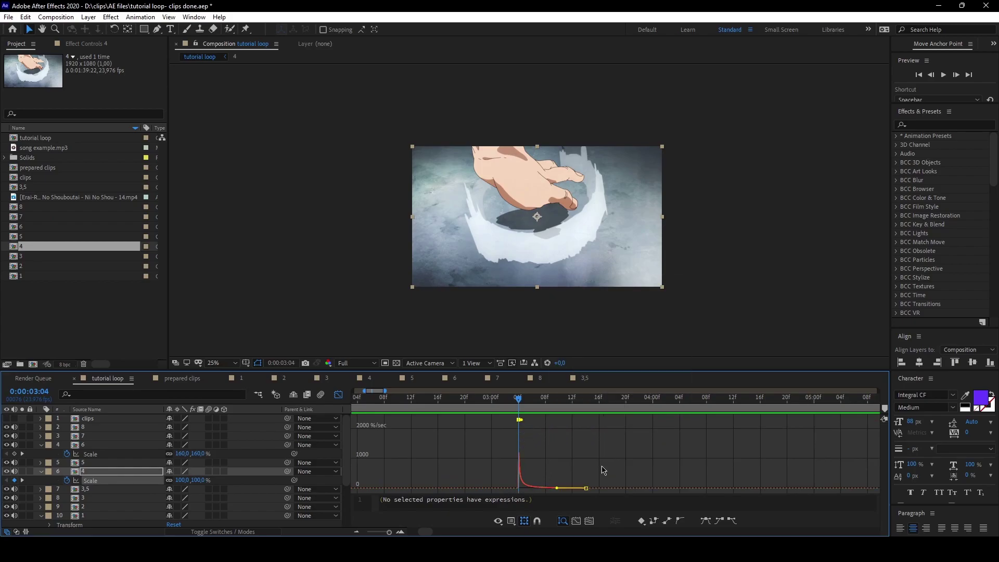
{"action": "left_click_drag", "start_coordinate": [602, 470], "coordinate": [584, 501]}
{"action": "key", "text": "shift+F3"}
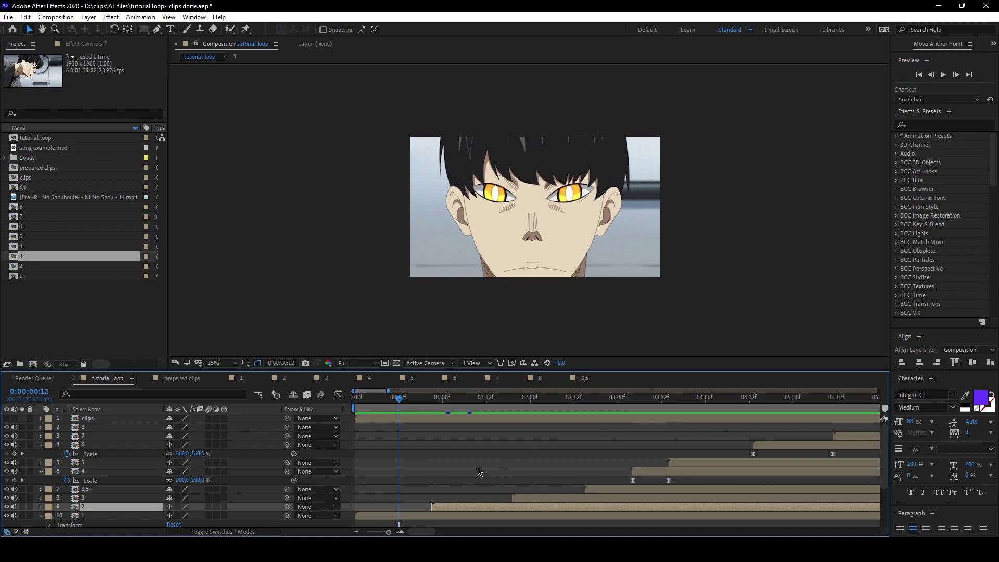
Step: Reveal layer 9's Scale and set a first 100% keyframe at 0:00:00:21
{"action": "scroll", "coordinate": [478, 468], "scroll_direction": "down", "scroll_amount": 3}
{"action": "mouse_move", "coordinate": [436, 398]}
{"action": "left_mouse_down"}
{"action": "mouse_move", "coordinate": [424, 398]}
{"action": "mouse_move", "coordinate": [447, 400]}
{"action": "mouse_move", "coordinate": [434, 401]}
{"action": "left_mouse_up"}
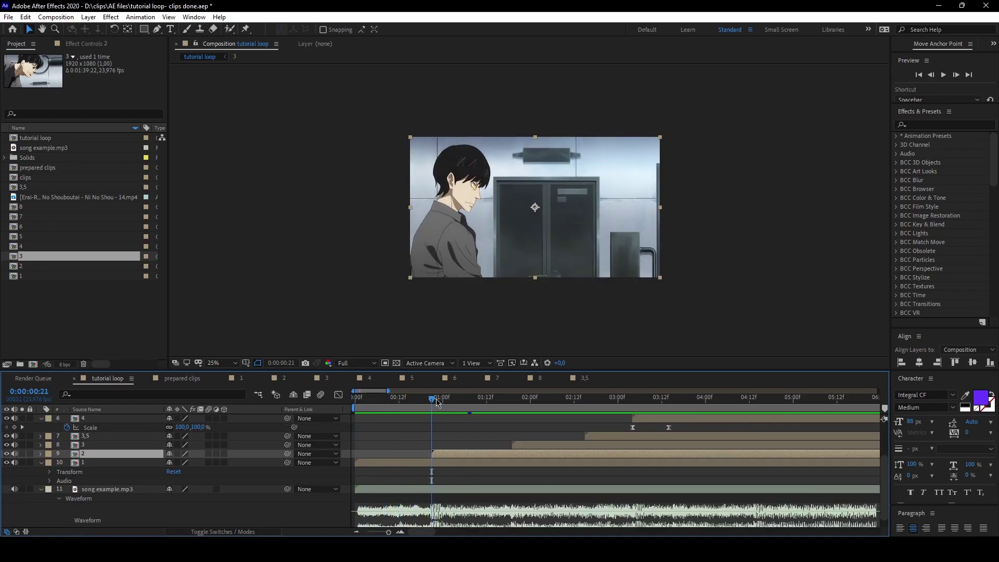
{"action": "key", "text": "s"}
{"action": "left_click", "coordinate": [436, 402]}
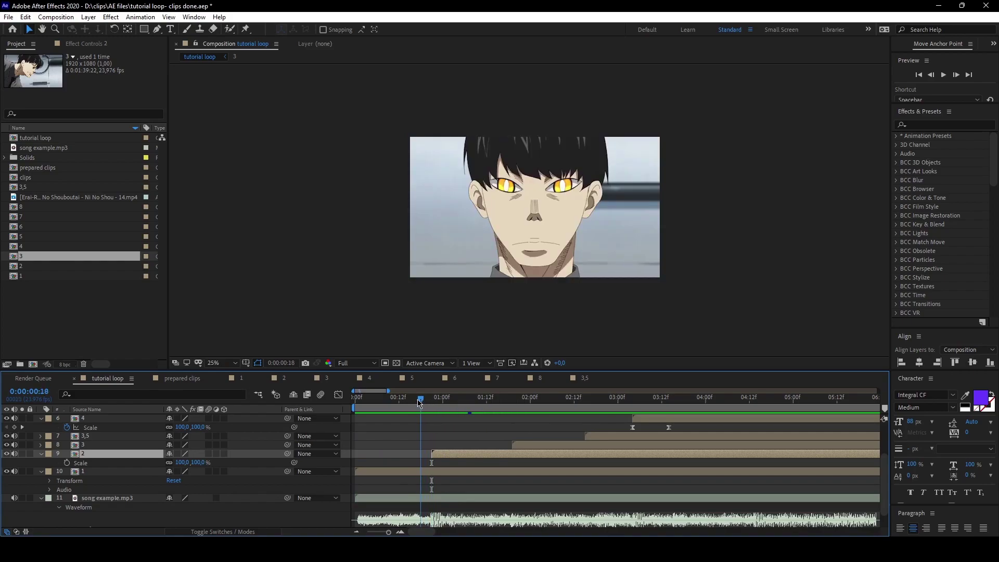
{"action": "left_click_drag", "start_coordinate": [437, 402], "coordinate": [432, 402]}
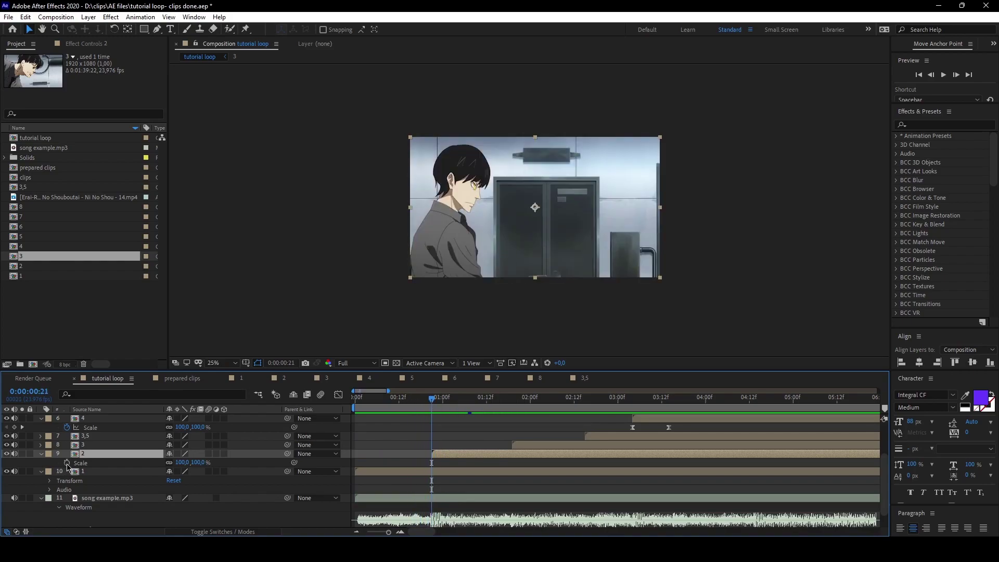
{"action": "left_click", "coordinate": [67, 463]}
Step: Add a second Scale keyframe at 0:00:01:17 set to 125%
{"action": "left_click_drag", "start_coordinate": [510, 406], "coordinate": [504, 403]}
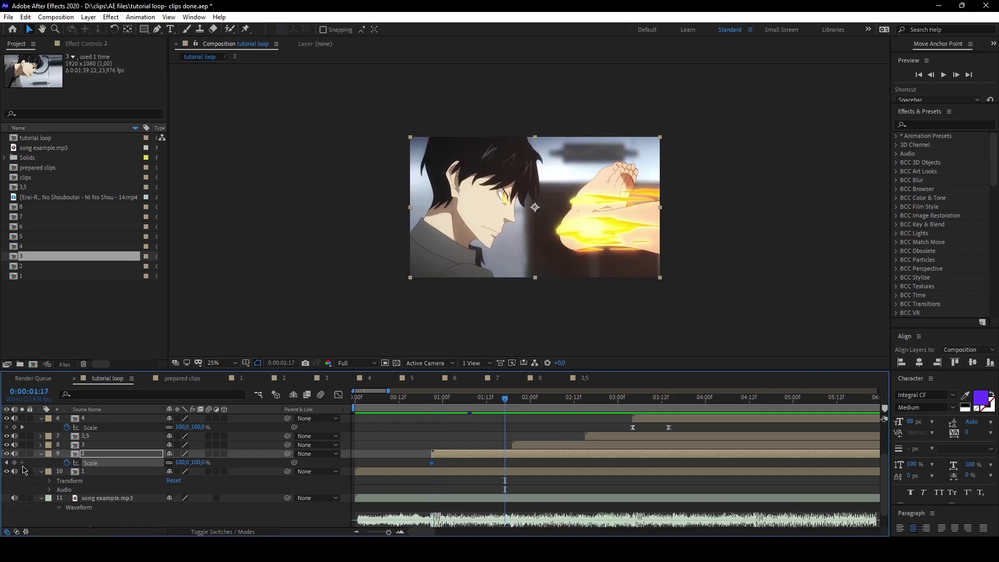
{"action": "left_click", "coordinate": [14, 462]}
{"action": "left_click", "coordinate": [182, 462]}
{"action": "type", "text": "125"}
{"action": "key", "text": "Return"}
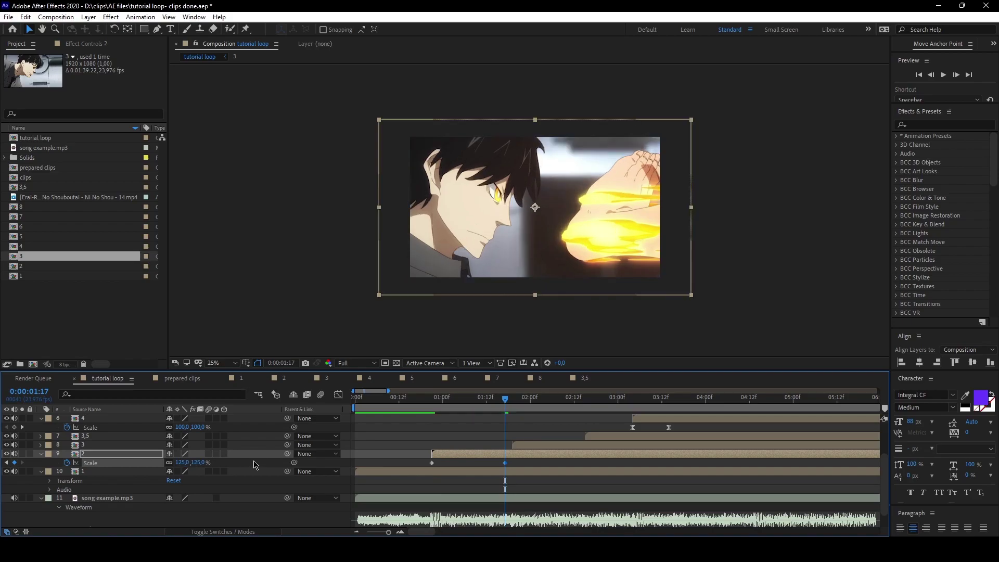
Step: Move the first Scale keyframe earlier to about 0:00:00:16, preview, and select both keyframes
{"action": "left_click", "coordinate": [432, 400]}
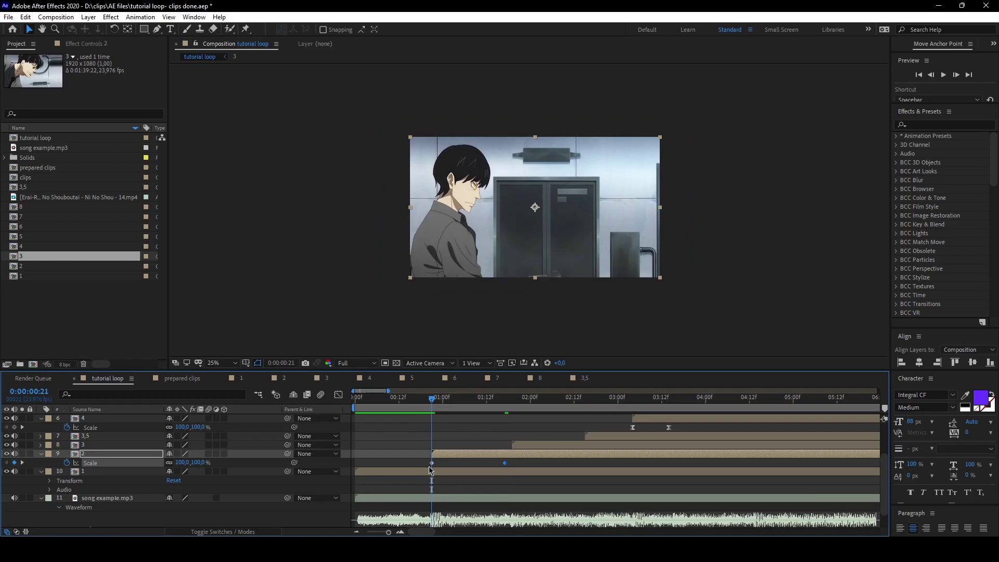
{"action": "left_click", "coordinate": [441, 464]}
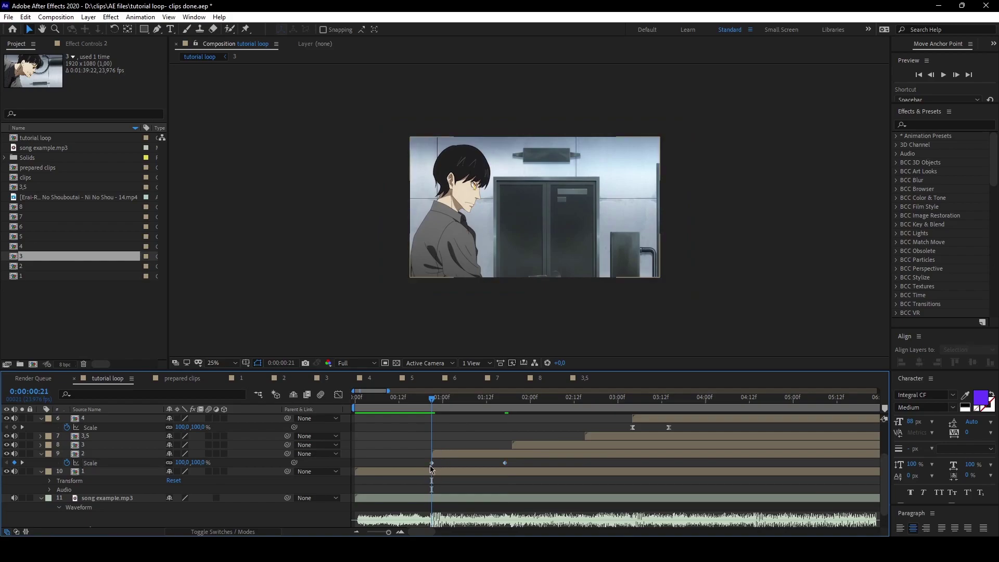
{"action": "left_click", "coordinate": [432, 463]}
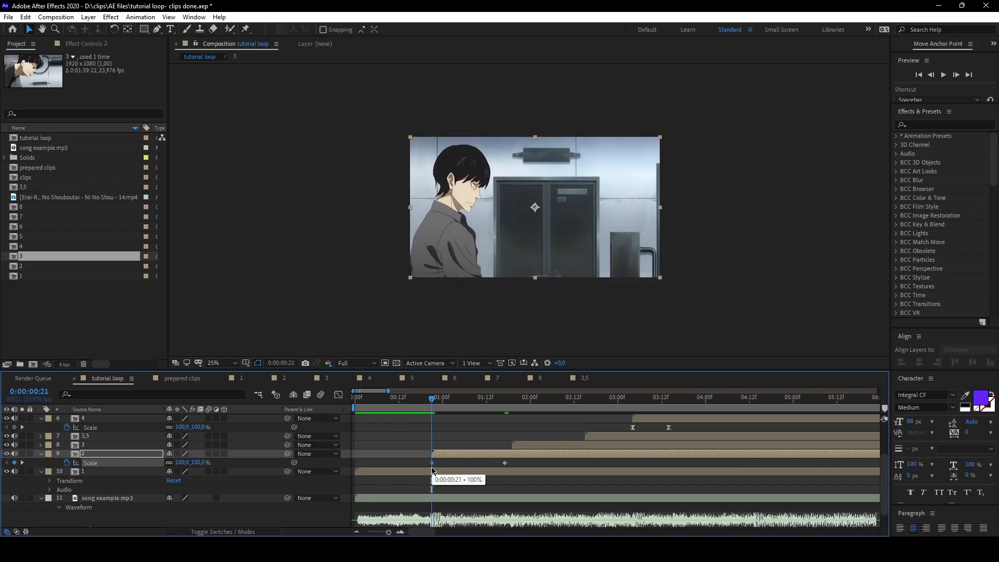
{"action": "left_click_drag", "start_coordinate": [432, 465], "coordinate": [411, 463]}
{"action": "left_click", "coordinate": [411, 398]}
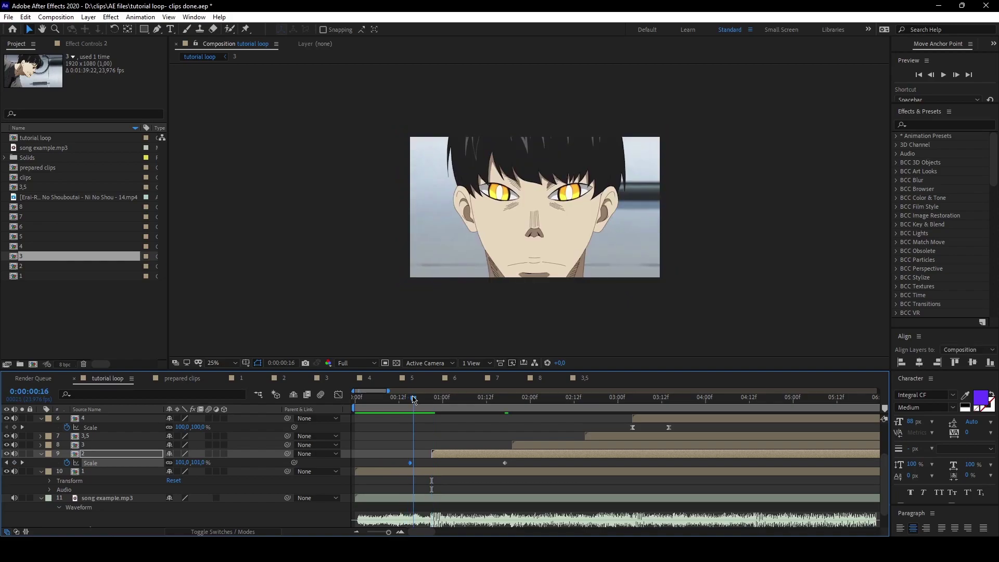
{"action": "left_click_drag", "start_coordinate": [411, 400], "coordinate": [464, 407]}
{"action": "left_click", "coordinate": [384, 464]}
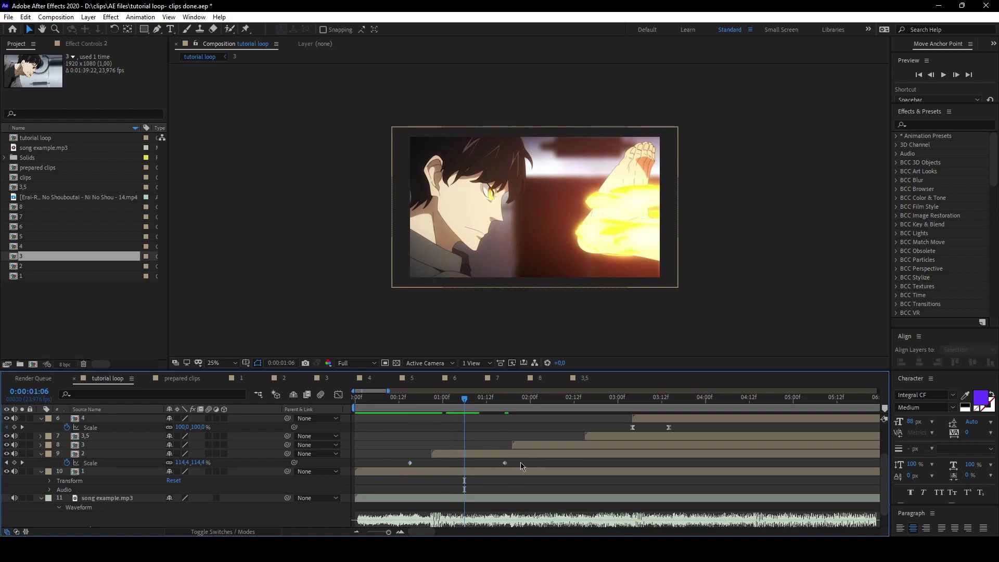
{"action": "left_click_drag", "start_coordinate": [520, 462], "coordinate": [385, 463]}
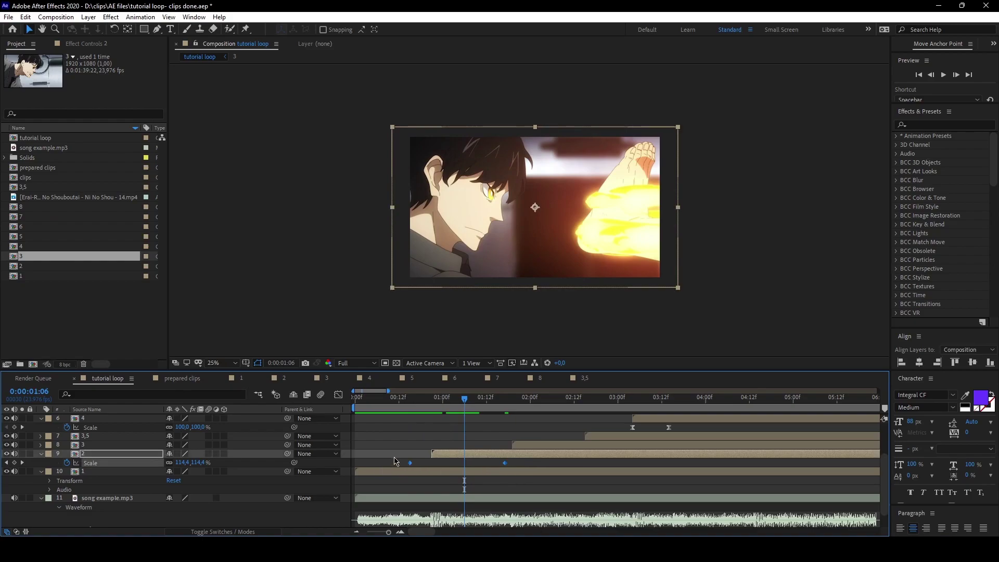
Step: Show clip 2's Scale value graph and drag the bezier handles into a steep, long ease
{"action": "left_click", "coordinate": [337, 397]}
{"action": "right_click", "coordinate": [518, 462]}
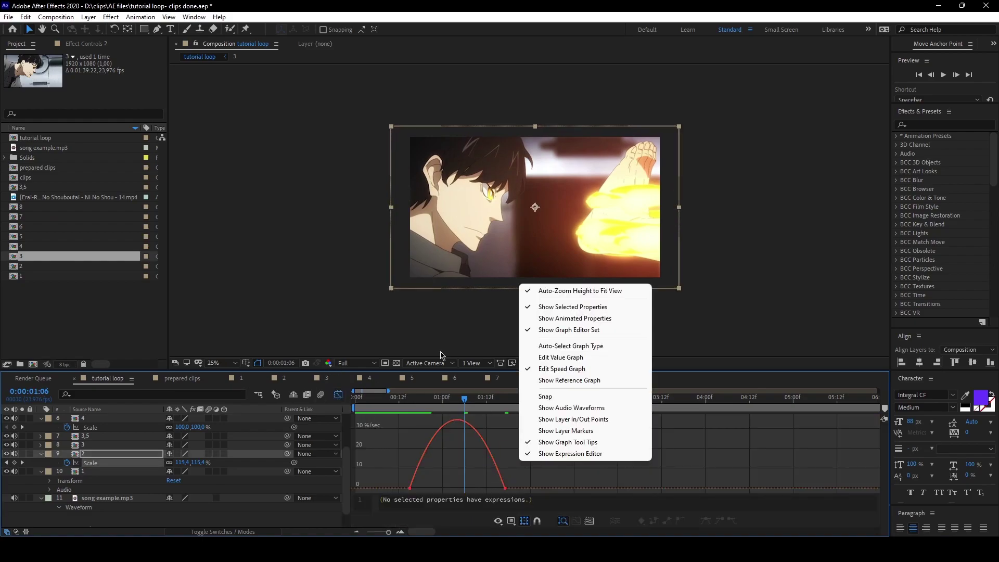
{"action": "left_click", "coordinate": [569, 358]}
{"action": "left_click_drag", "start_coordinate": [407, 453], "coordinate": [499, 488]}
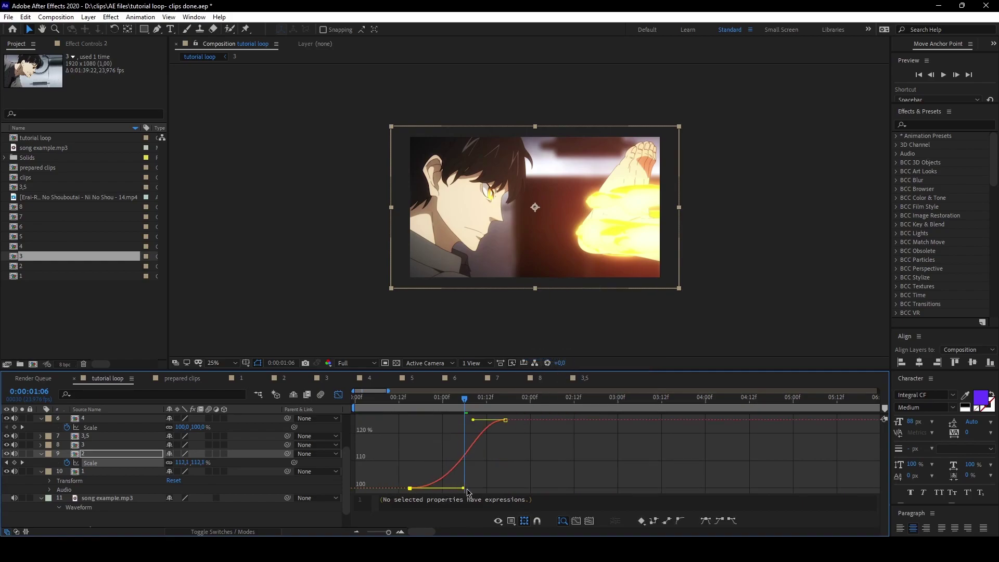
{"action": "left_click_drag", "start_coordinate": [472, 420], "coordinate": [425, 419]}
Step: Preview the eased 100% to 125% scale-up twice
{"action": "key", "text": "space"}
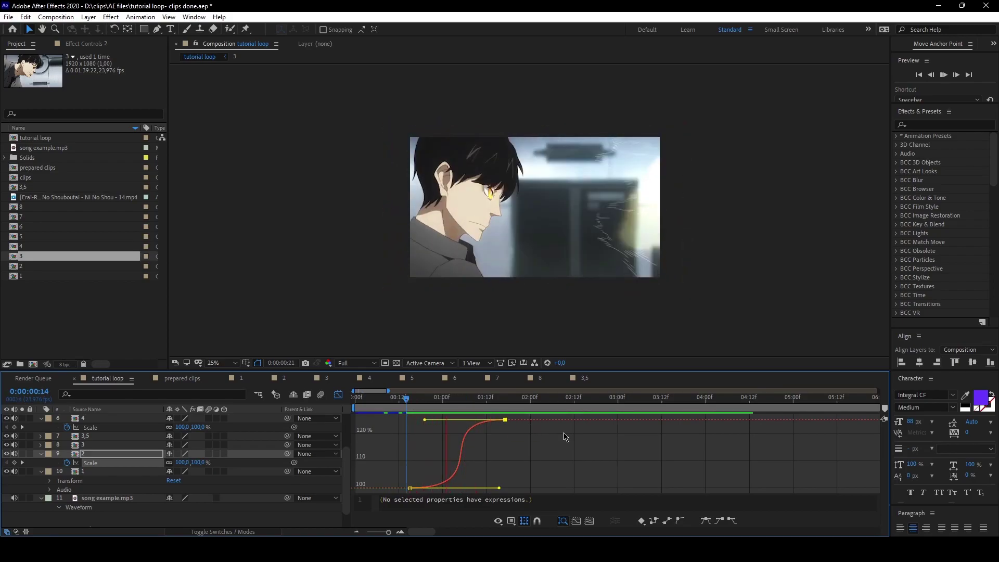
{"action": "key", "text": "space"}
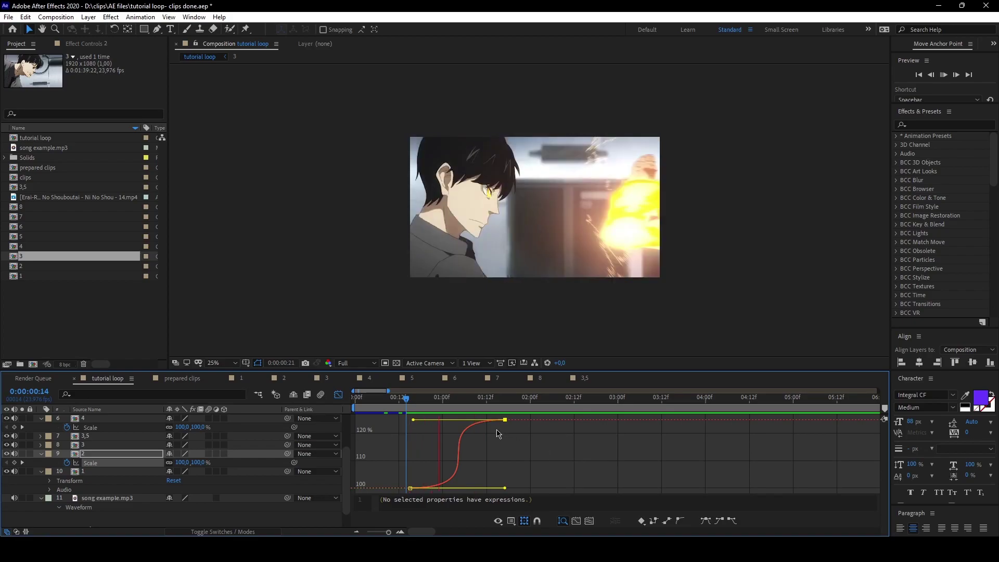
{"action": "key", "text": "space"}
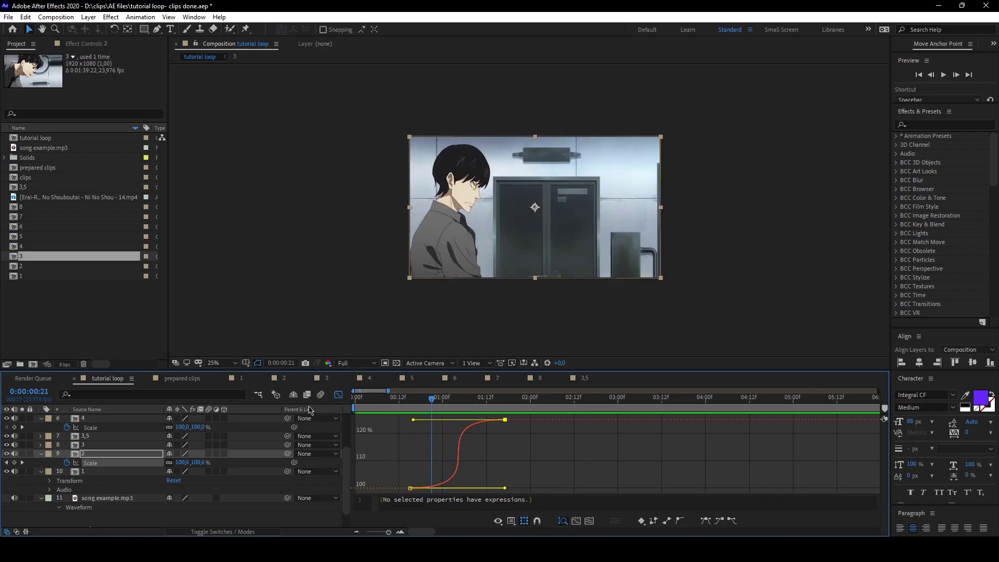
{"action": "left_click", "coordinate": [339, 397]}
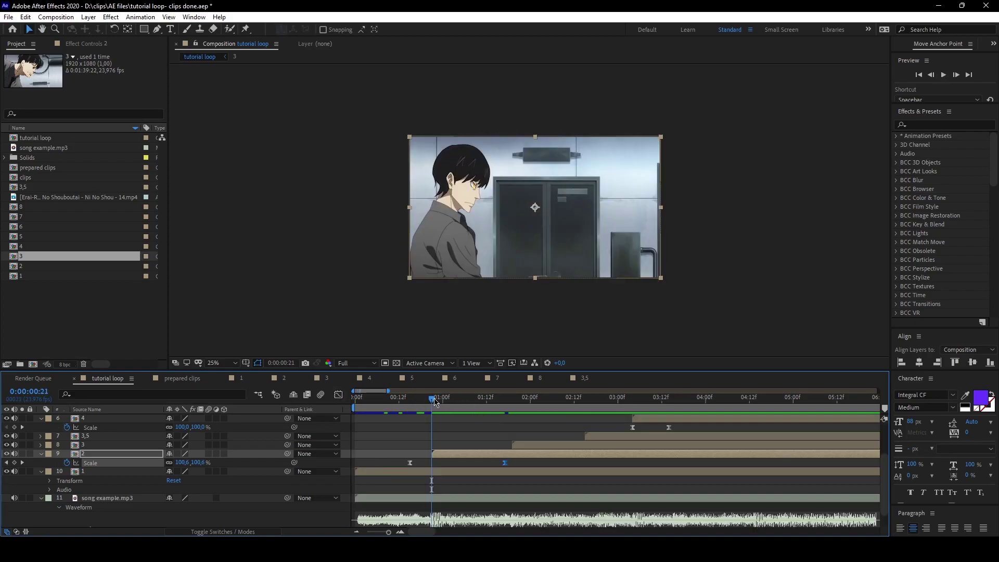
{"action": "left_click_drag", "start_coordinate": [434, 400], "coordinate": [468, 394]}
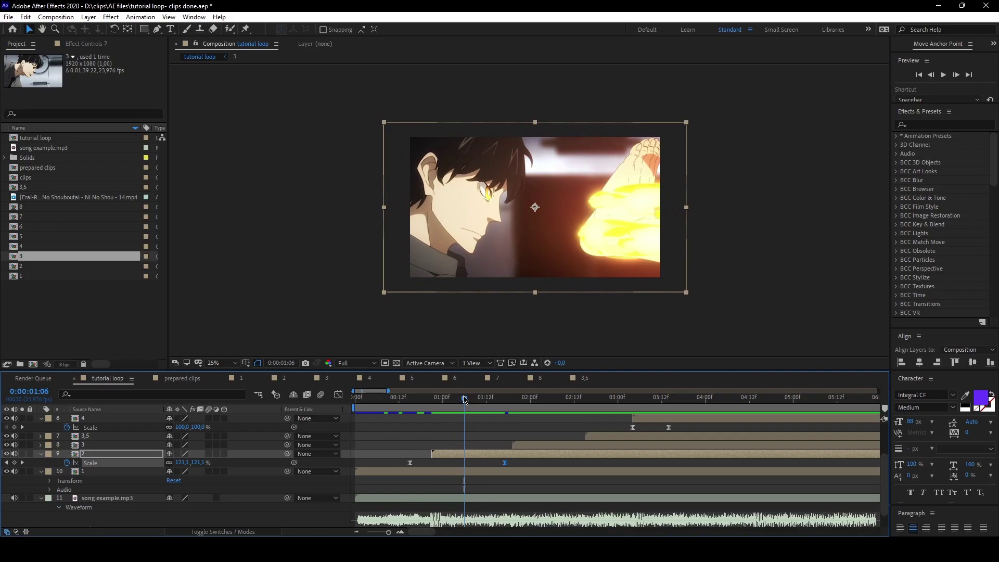
{"action": "left_click_drag", "start_coordinate": [437, 399], "coordinate": [484, 391]}
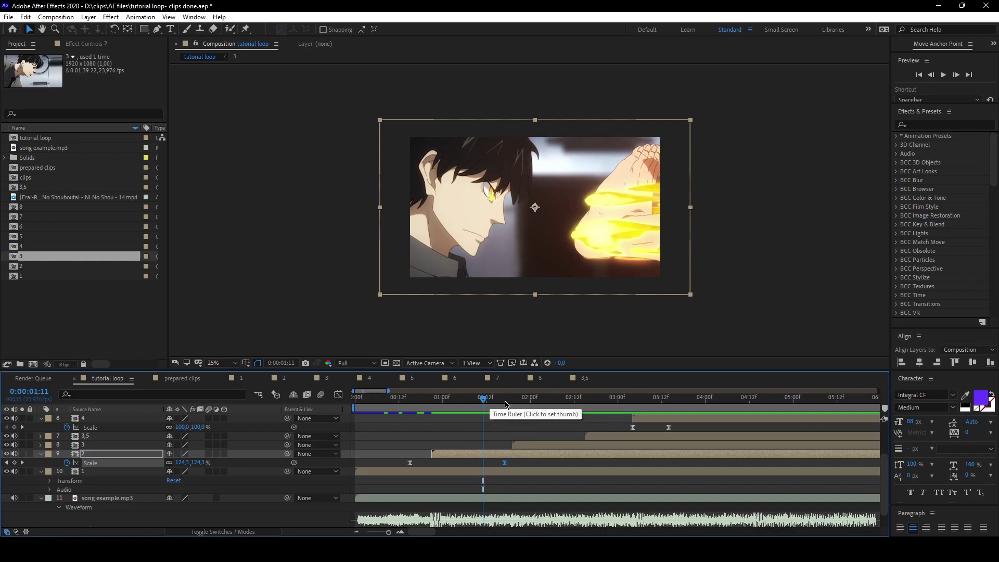
{"action": "left_click_drag", "start_coordinate": [505, 404], "coordinate": [558, 404]}
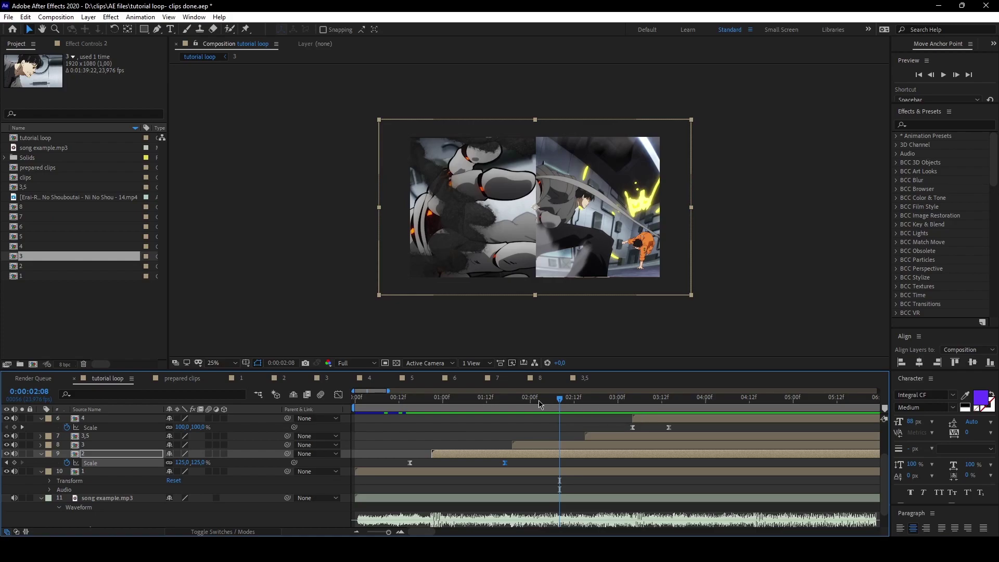
{"action": "left_click_drag", "start_coordinate": [539, 403], "coordinate": [480, 399]}
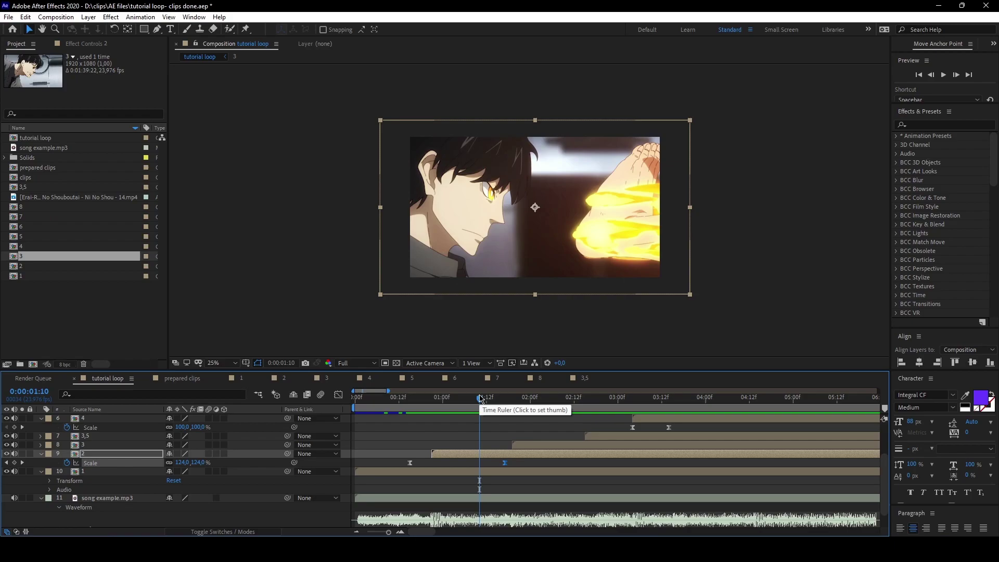
{"action": "left_click_drag", "start_coordinate": [519, 400], "coordinate": [680, 402]}
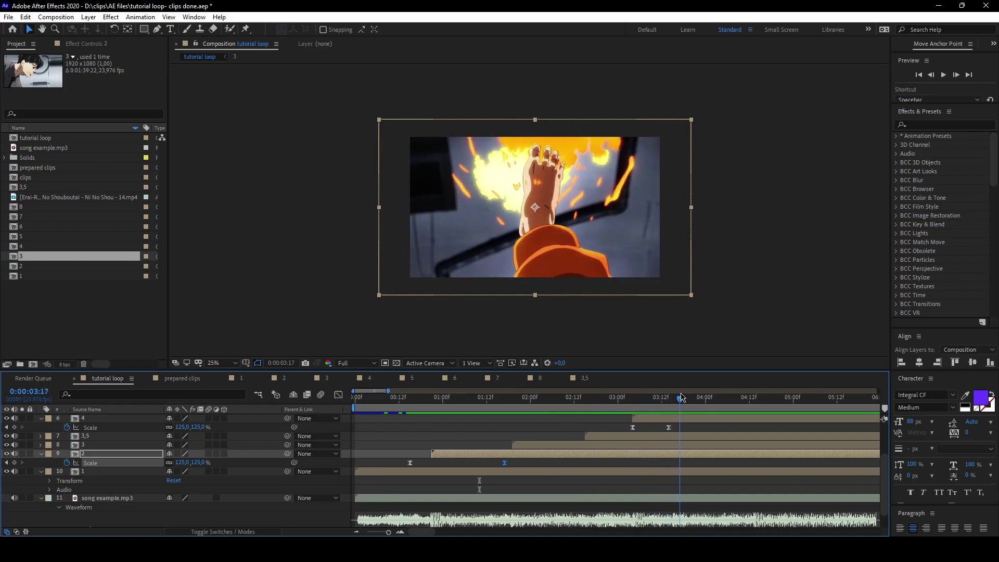
{"action": "scroll", "coordinate": [721, 451], "scroll_direction": "up", "scroll_amount": 3}
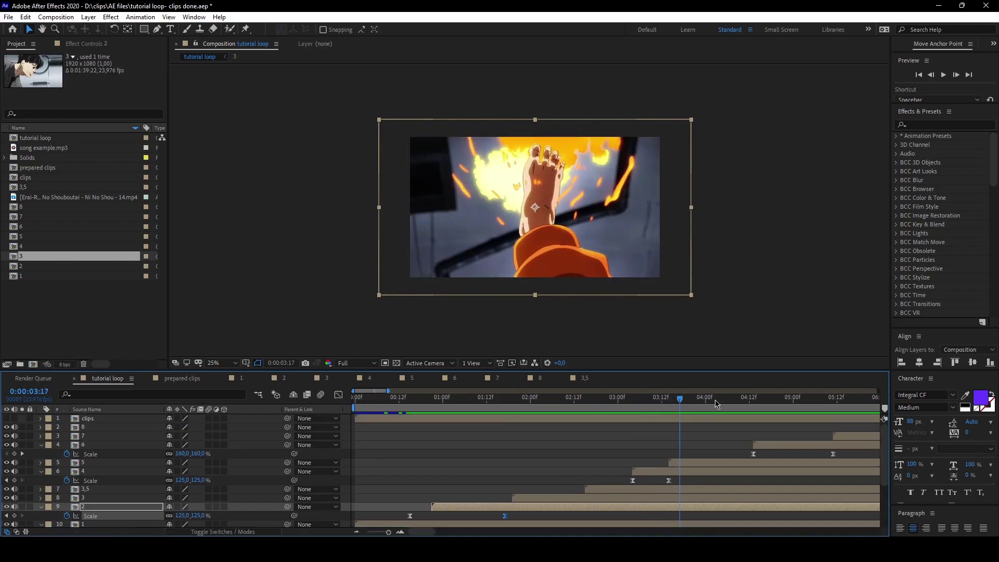
{"action": "left_click_drag", "start_coordinate": [716, 402], "coordinate": [877, 411]}
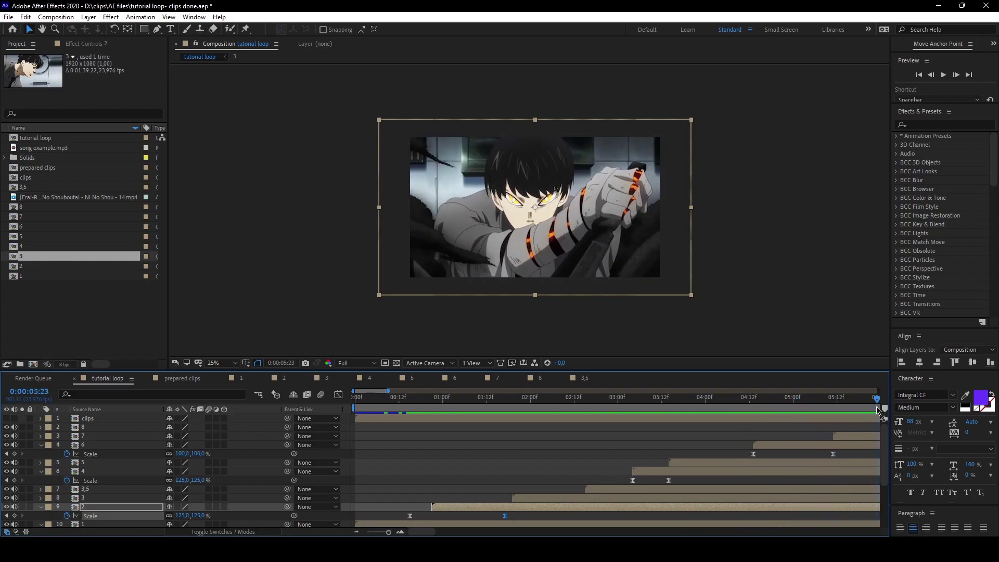
{"action": "key", "text": "space"}
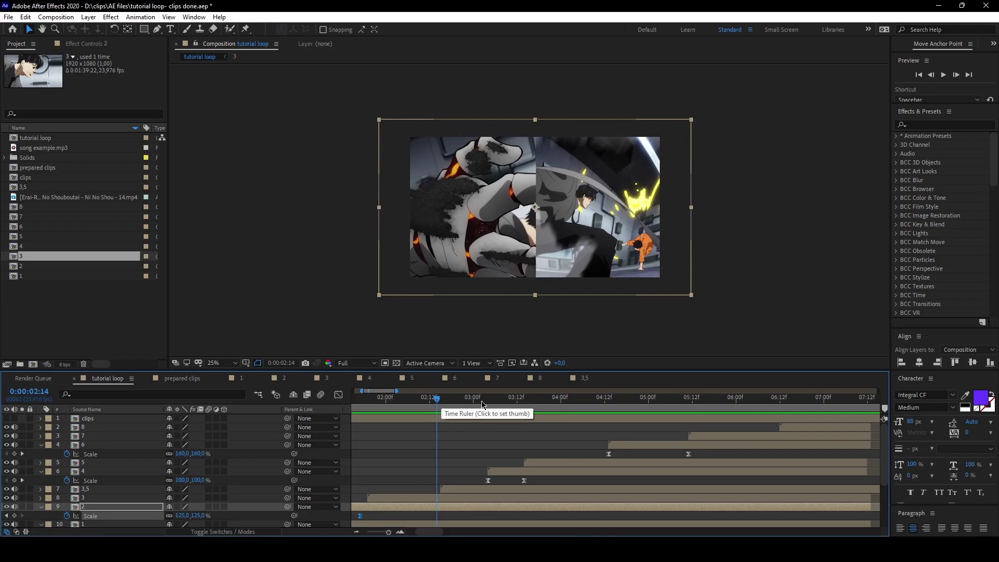
{"action": "mouse_move", "coordinate": [482, 404]}
{"action": "left_mouse_down"}
{"action": "mouse_move", "coordinate": [446, 404]}
{"action": "mouse_move", "coordinate": [466, 404]}
{"action": "left_mouse_up"}
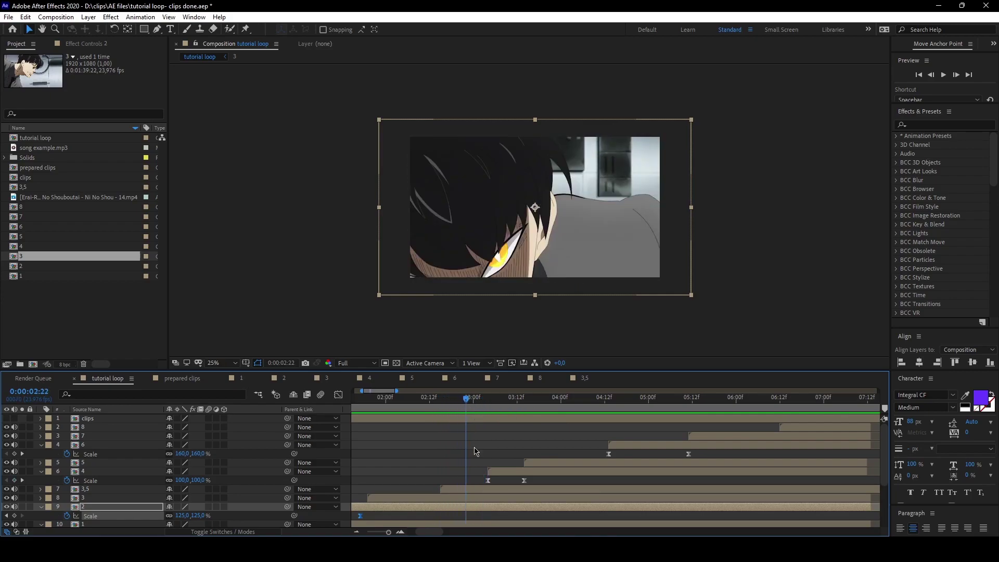